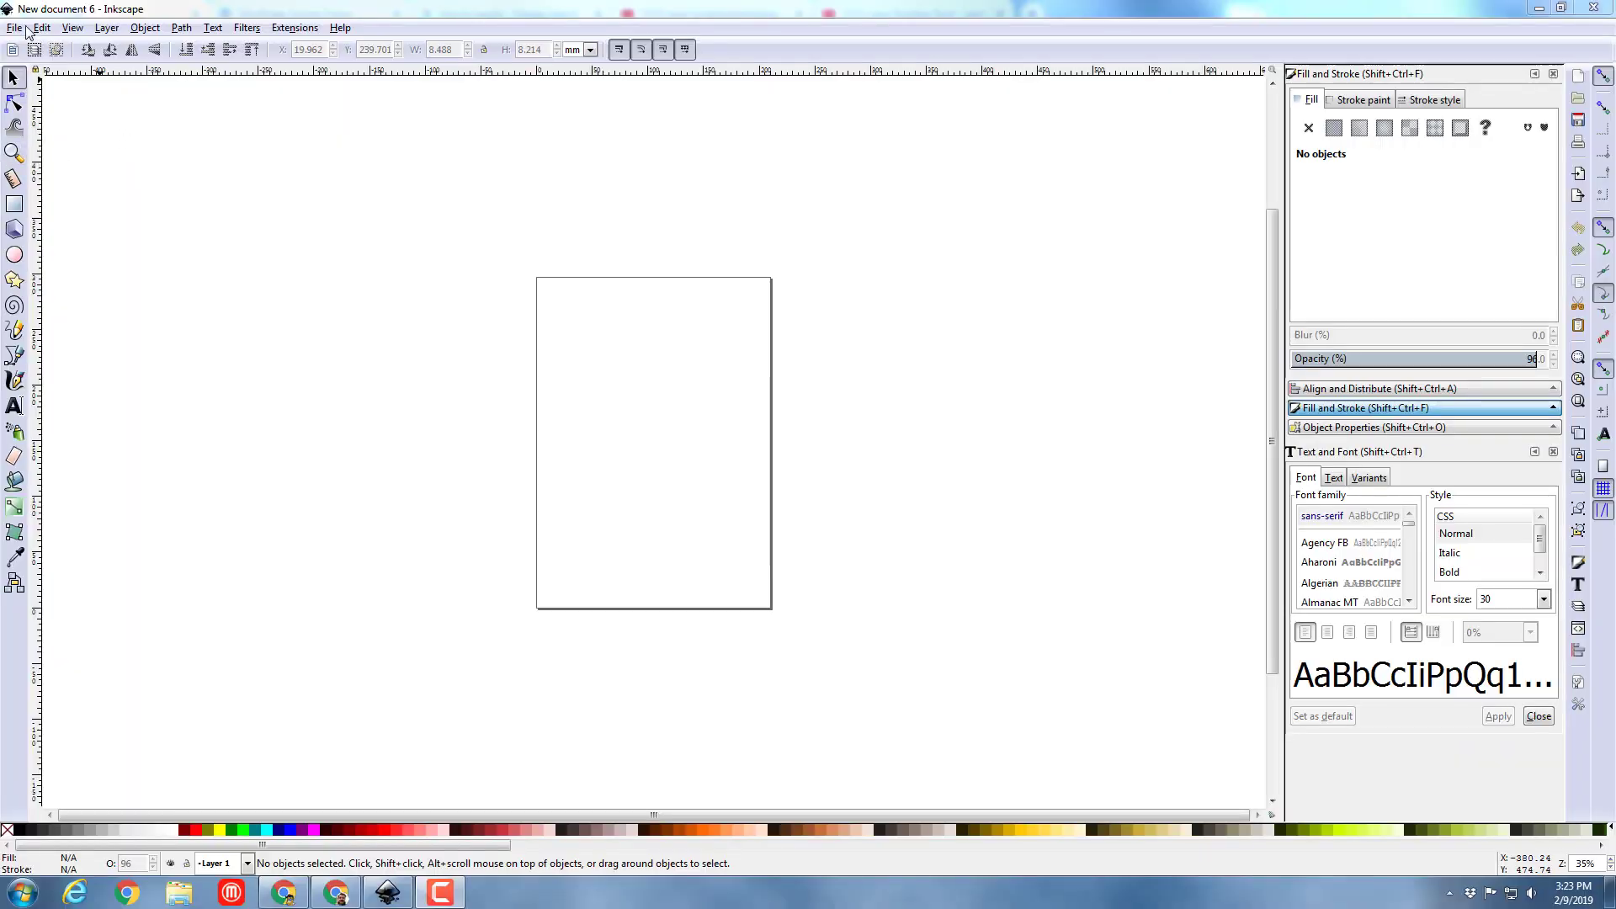
Create a new document from the glowforge template.
{"action": "left_click", "coordinate": [15, 28]}
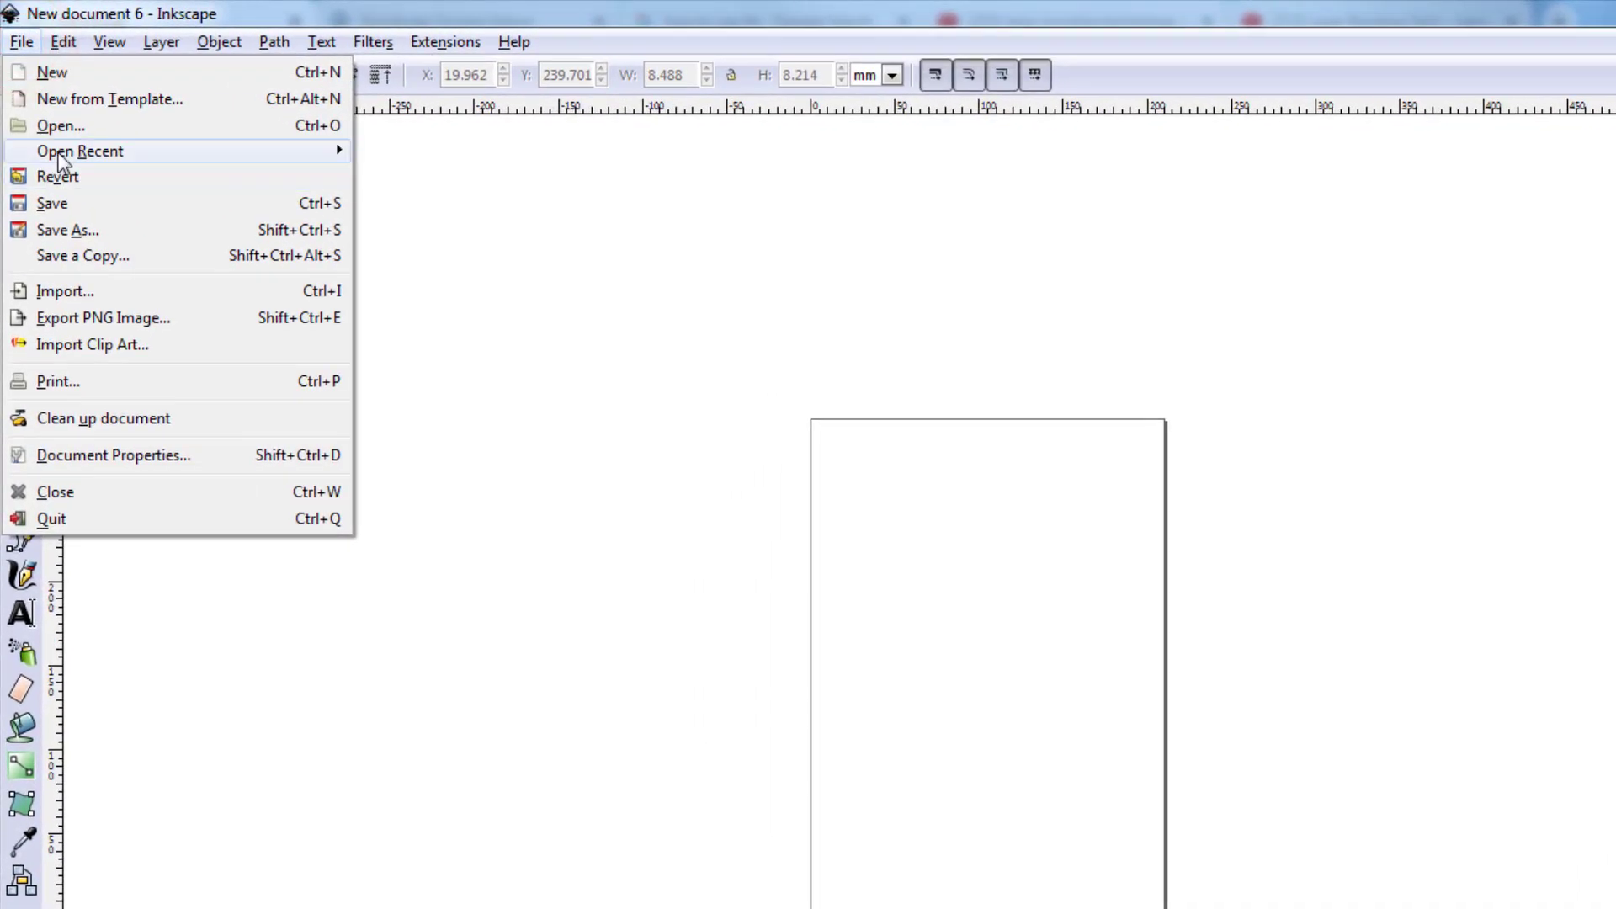
{"action": "left_click", "coordinate": [95, 101]}
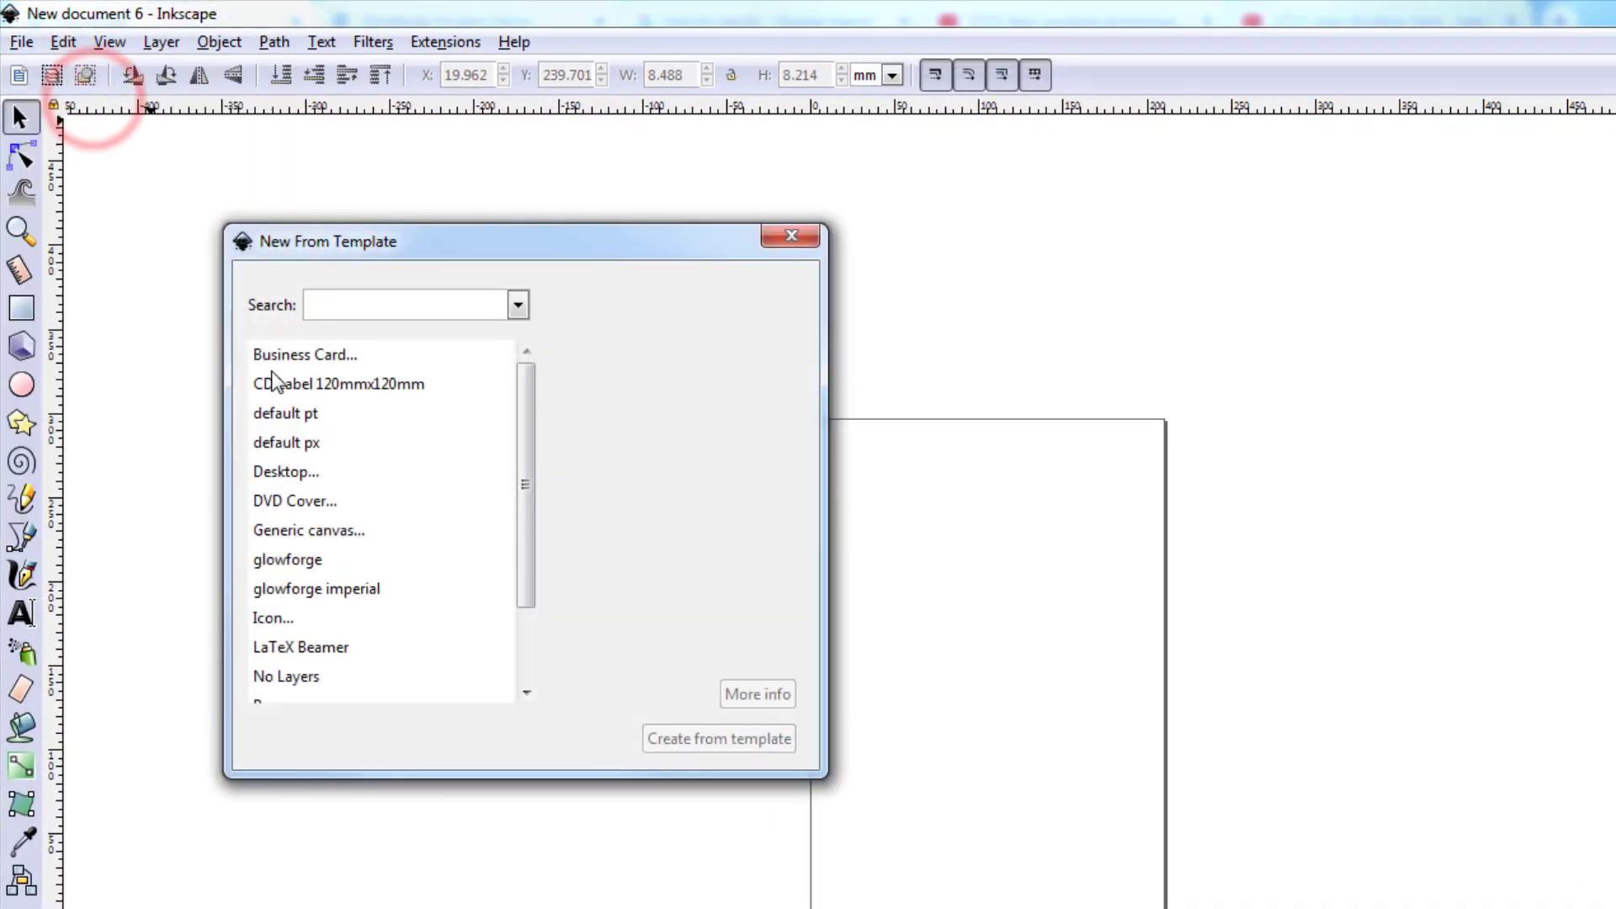
{"action": "left_click", "coordinate": [307, 564]}
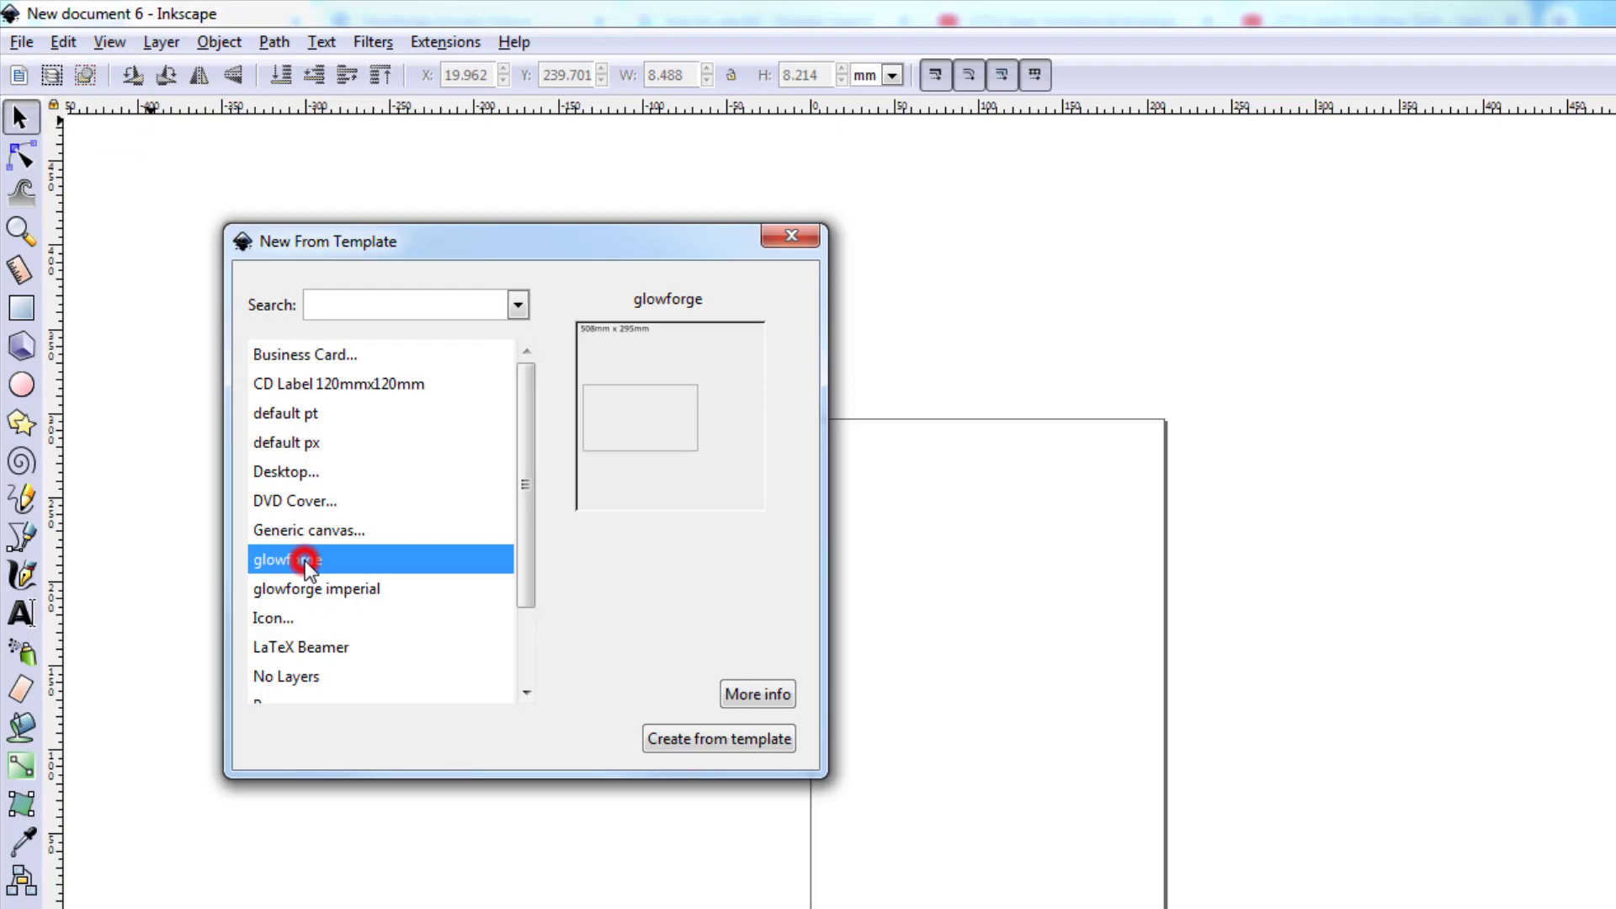
{"action": "double_click", "coordinate": [304, 560]}
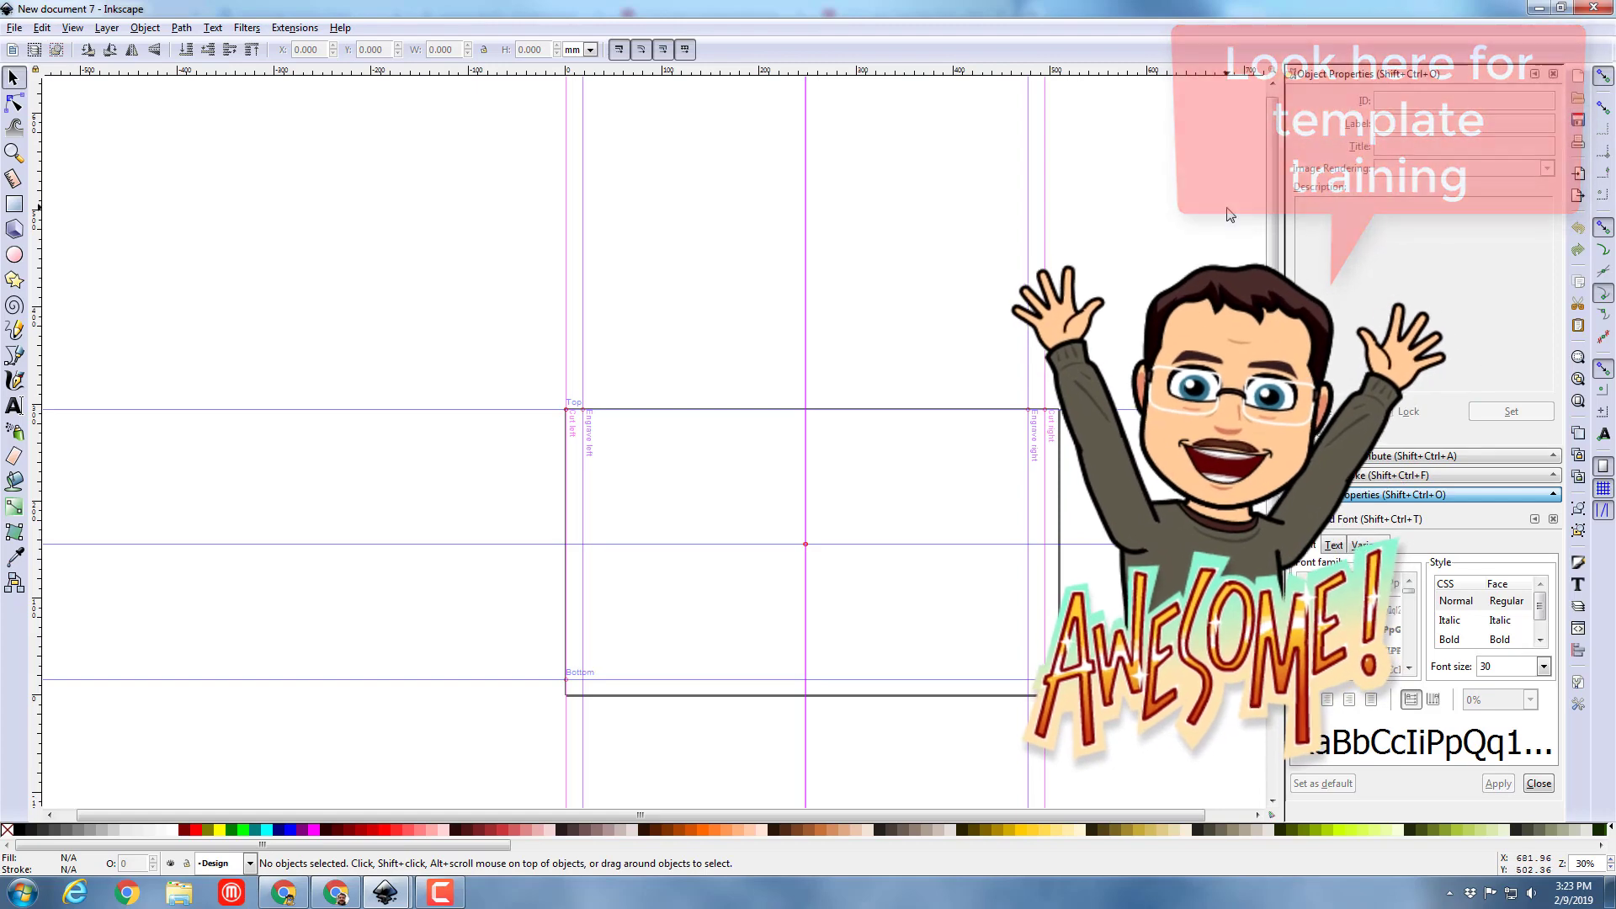
Add the text "HLModTech" inside the page, near its upper-left corner.
{"action": "left_click", "coordinate": [14, 406]}
{"action": "left_click", "coordinate": [613, 461]}
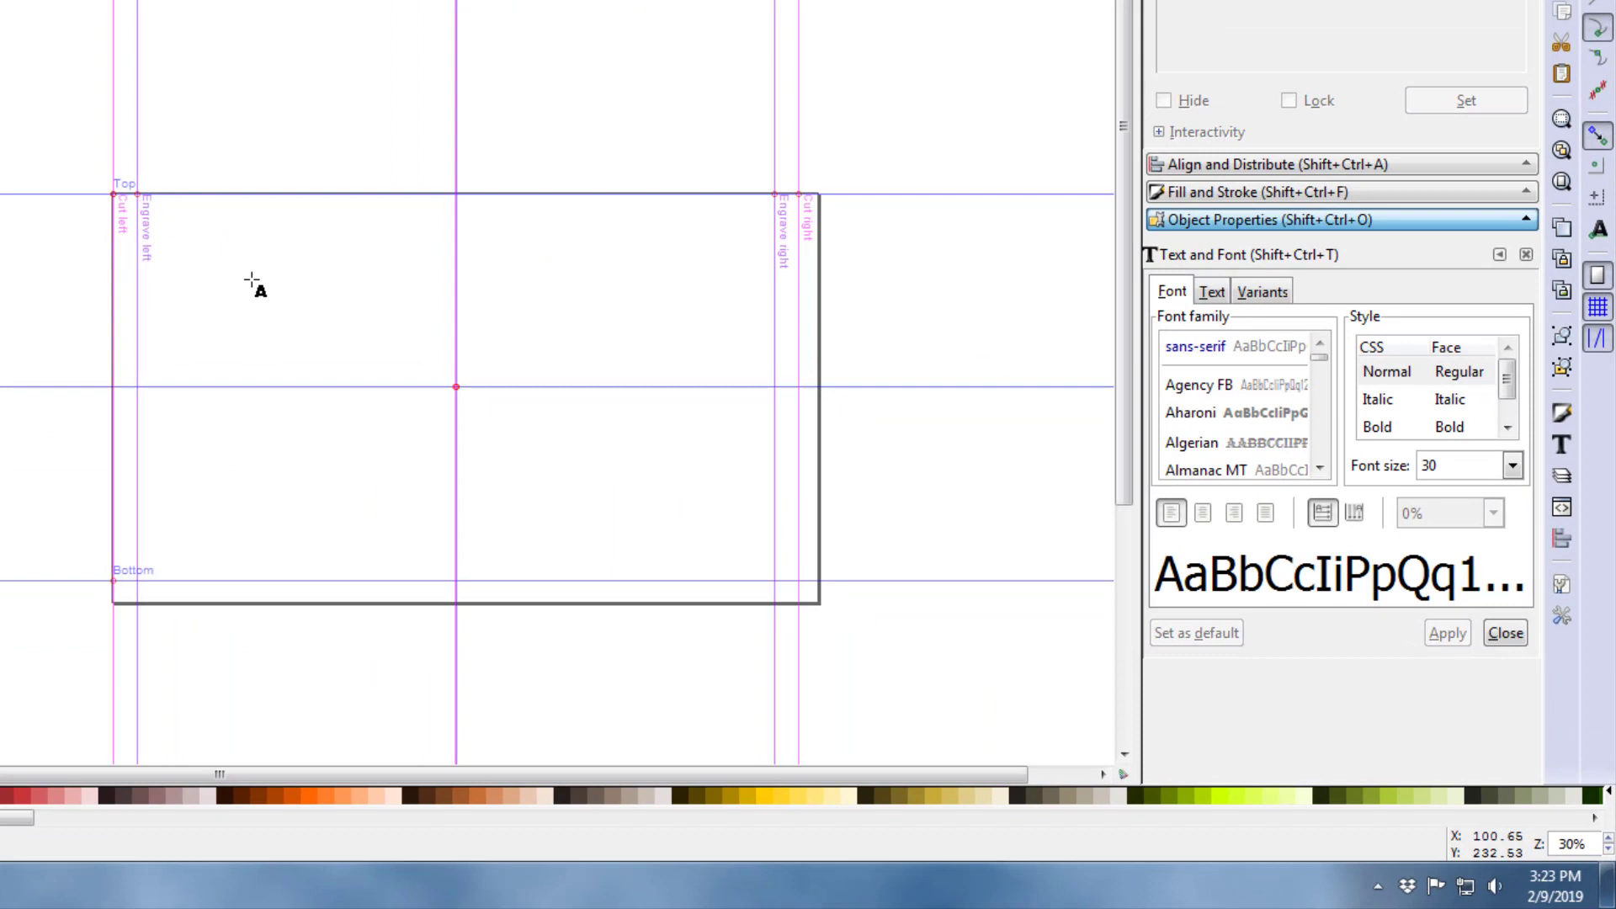
{"action": "type", "text": "HLM"}
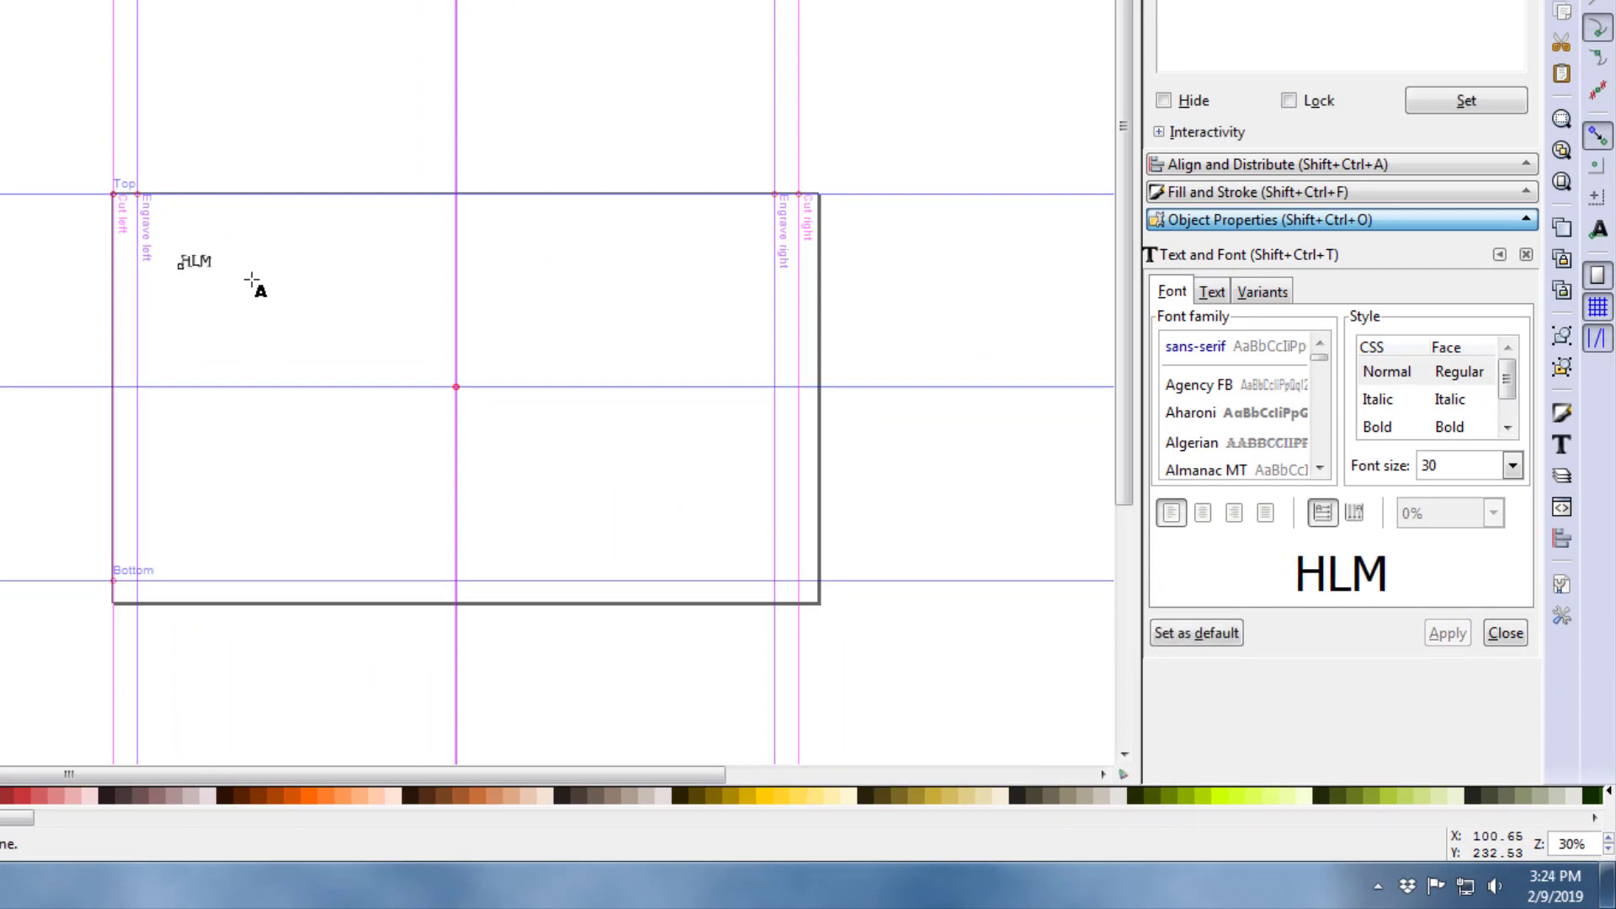
{"action": "type", "text": "odTech"}
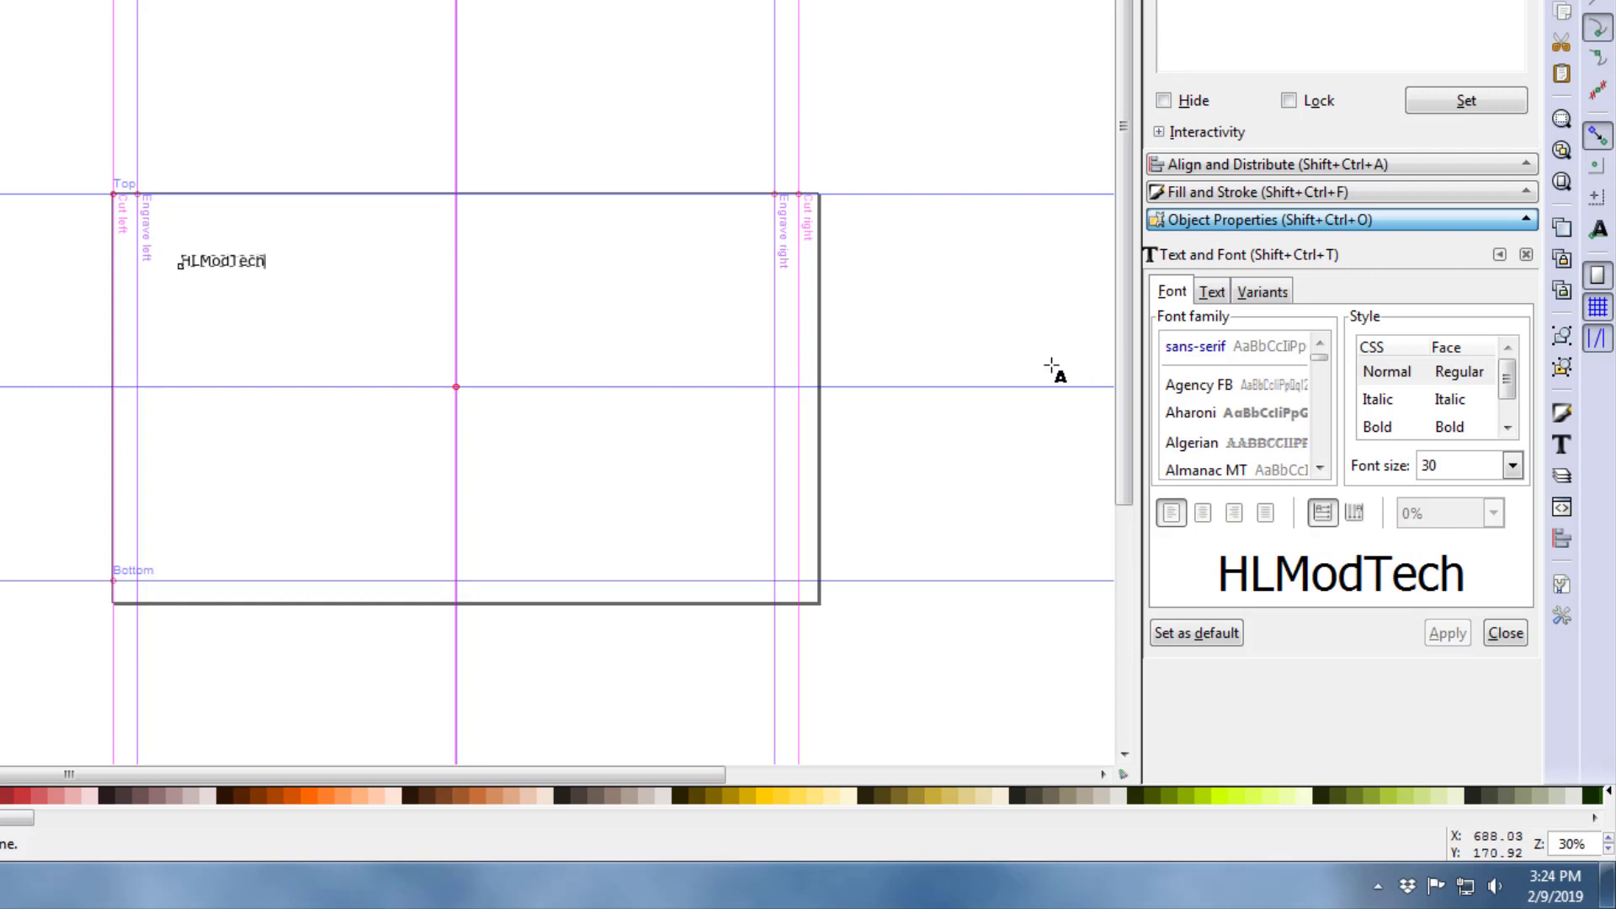
Browse the font families and apply Aharoni Bold to the HLModTech text.
{"action": "left_click", "coordinate": [1210, 389]}
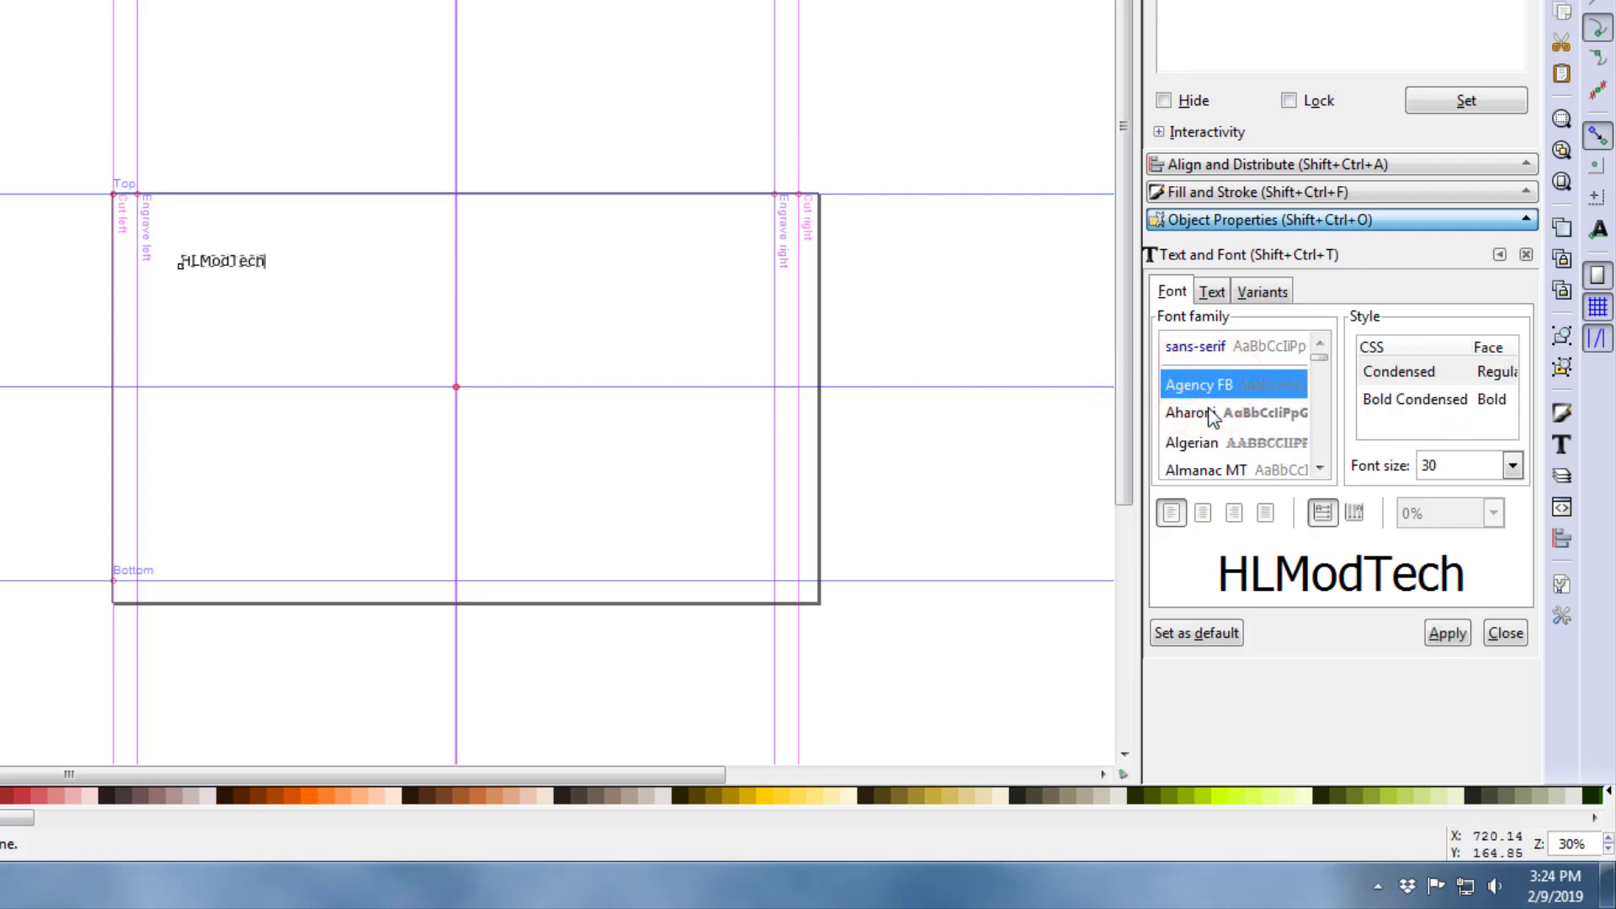
{"action": "key", "text": "Down"}
{"action": "key", "text": "Down"}
{"action": "key", "text": "Down"}
{"action": "key", "text": "Down"}
{"action": "key", "text": "Down"}
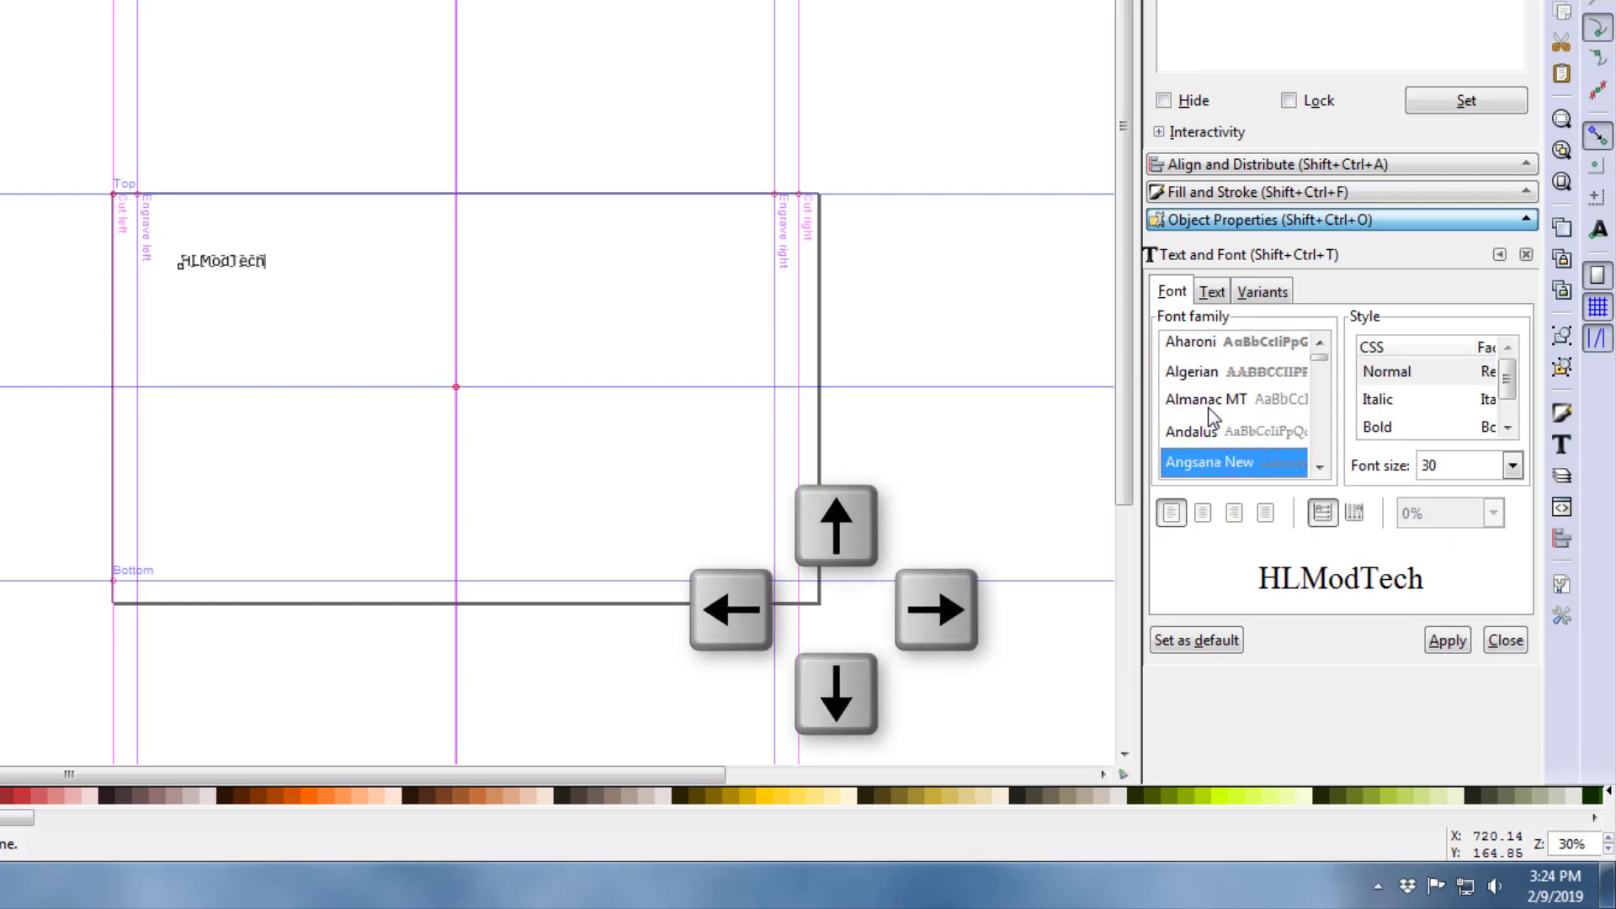
{"action": "key", "text": "Down"}
{"action": "key", "text": "Down"}
{"action": "key", "text": "Down"}
{"action": "key", "text": "Down"}
{"action": "key", "text": "Up"}
{"action": "key", "text": "Up"}
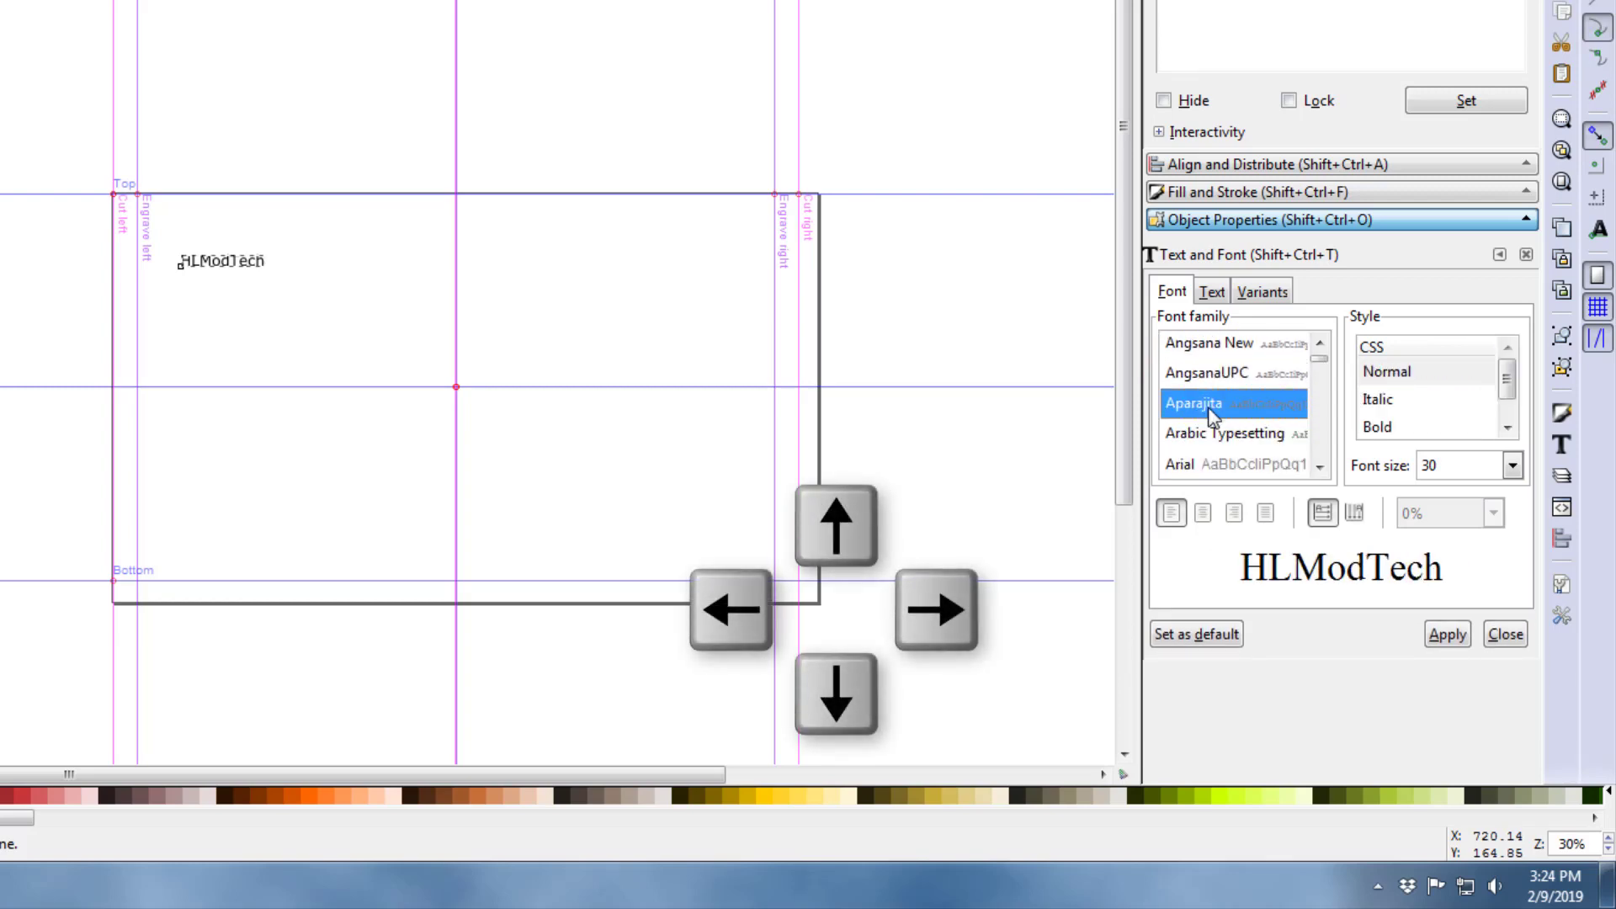
{"action": "key", "text": "Up"}
{"action": "key", "text": "Up"}
{"action": "key", "text": "Up"}
{"action": "key", "text": "Up"}
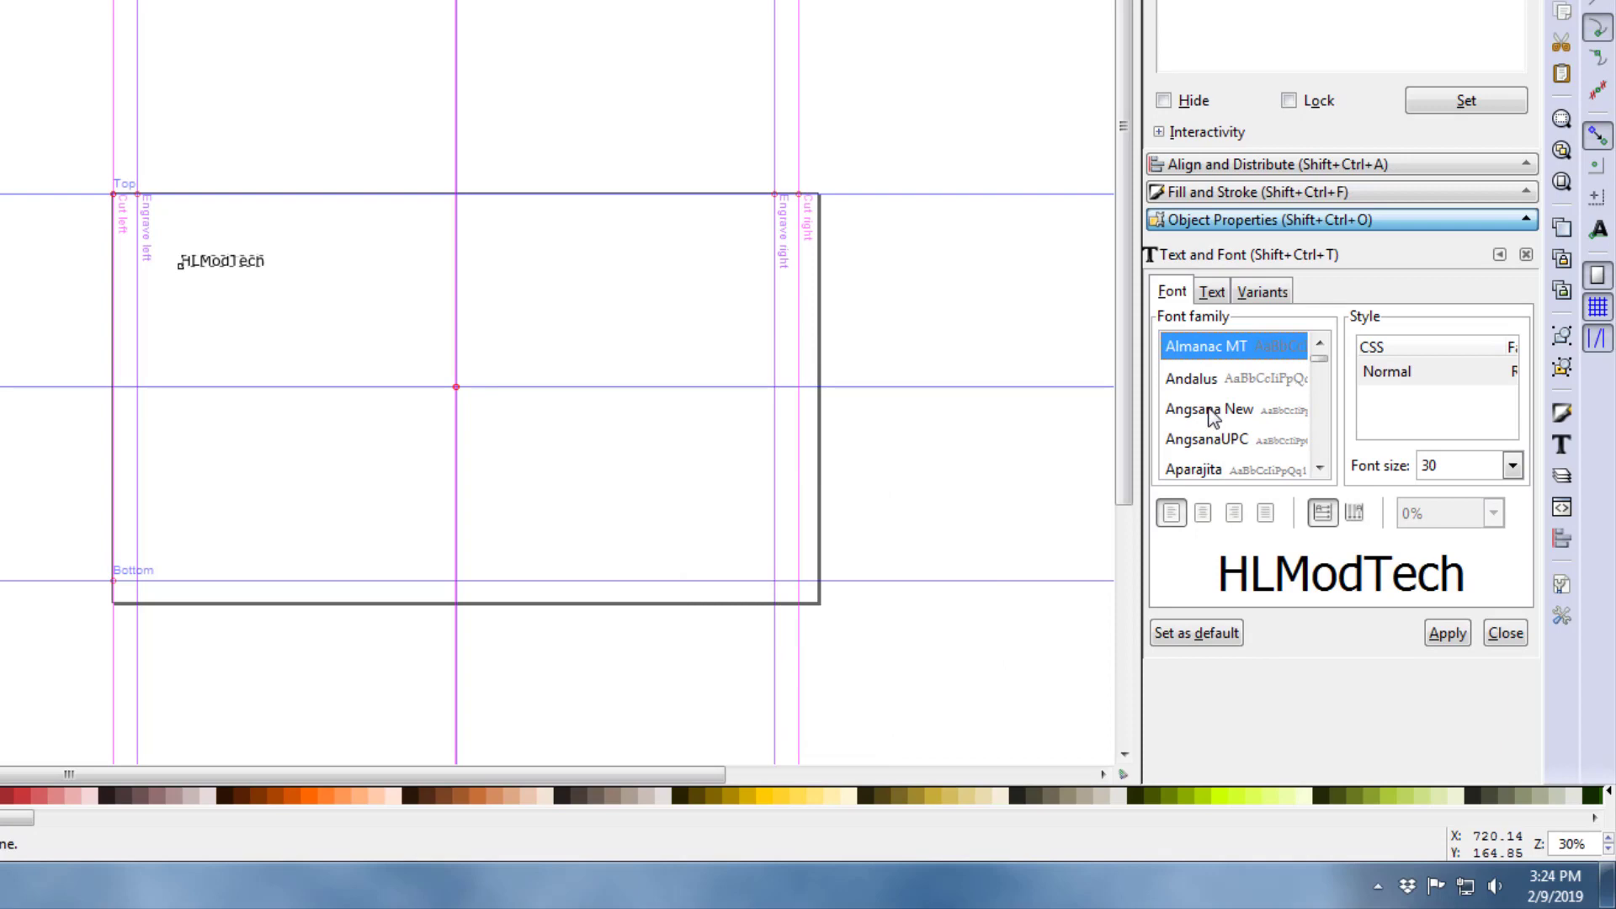
{"action": "key", "text": "Up"}
{"action": "key", "text": "Up"}
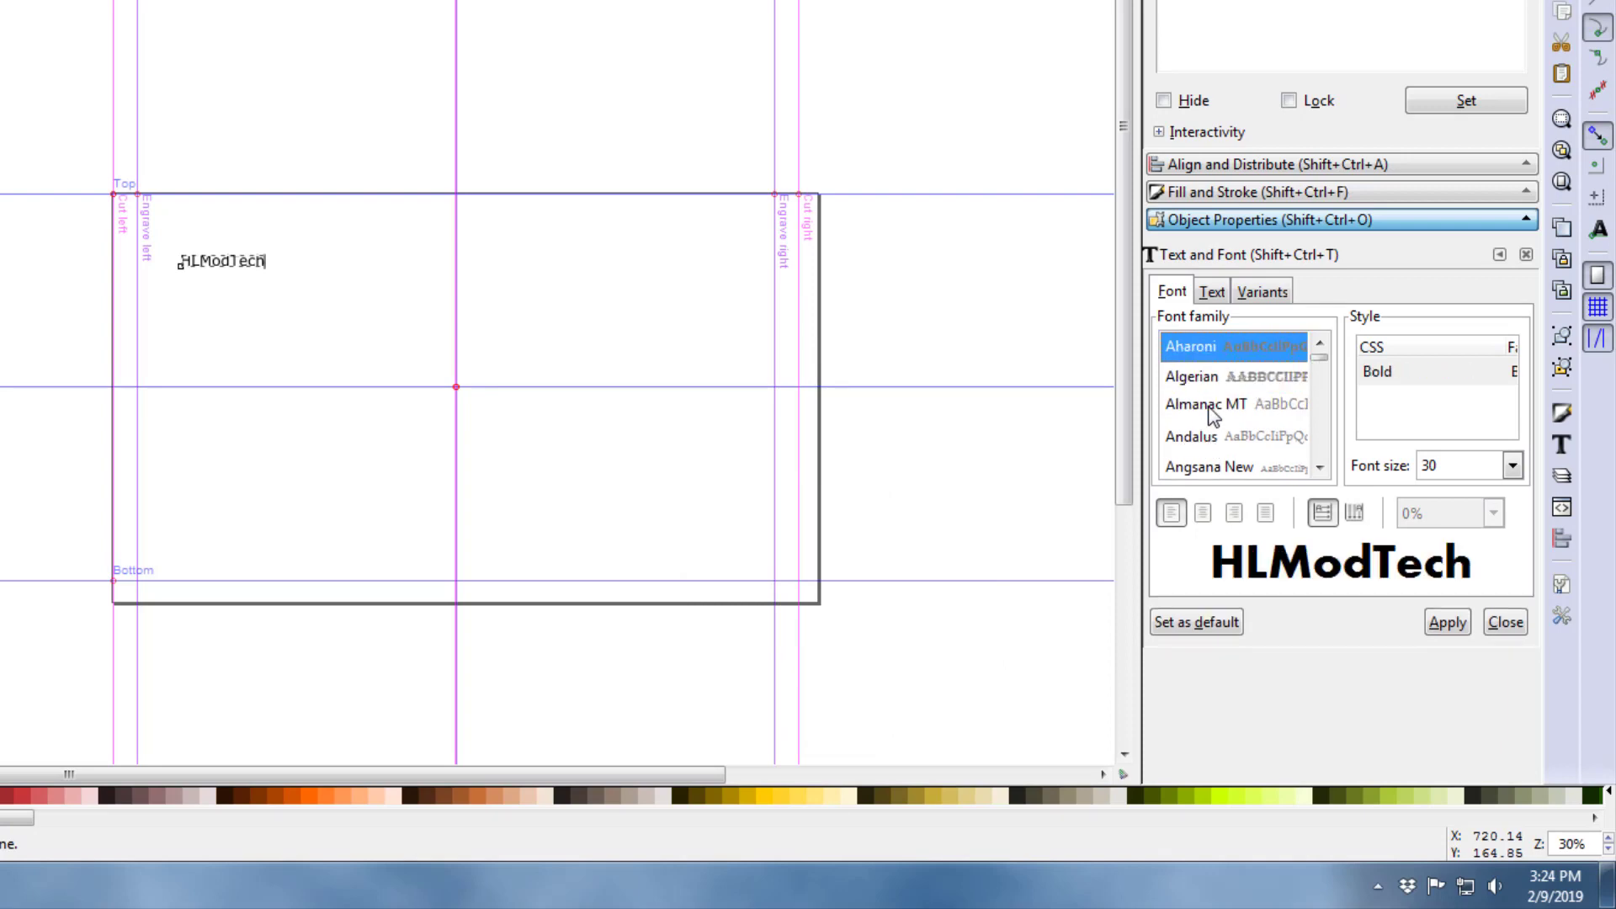
{"action": "left_click", "coordinate": [1446, 622]}
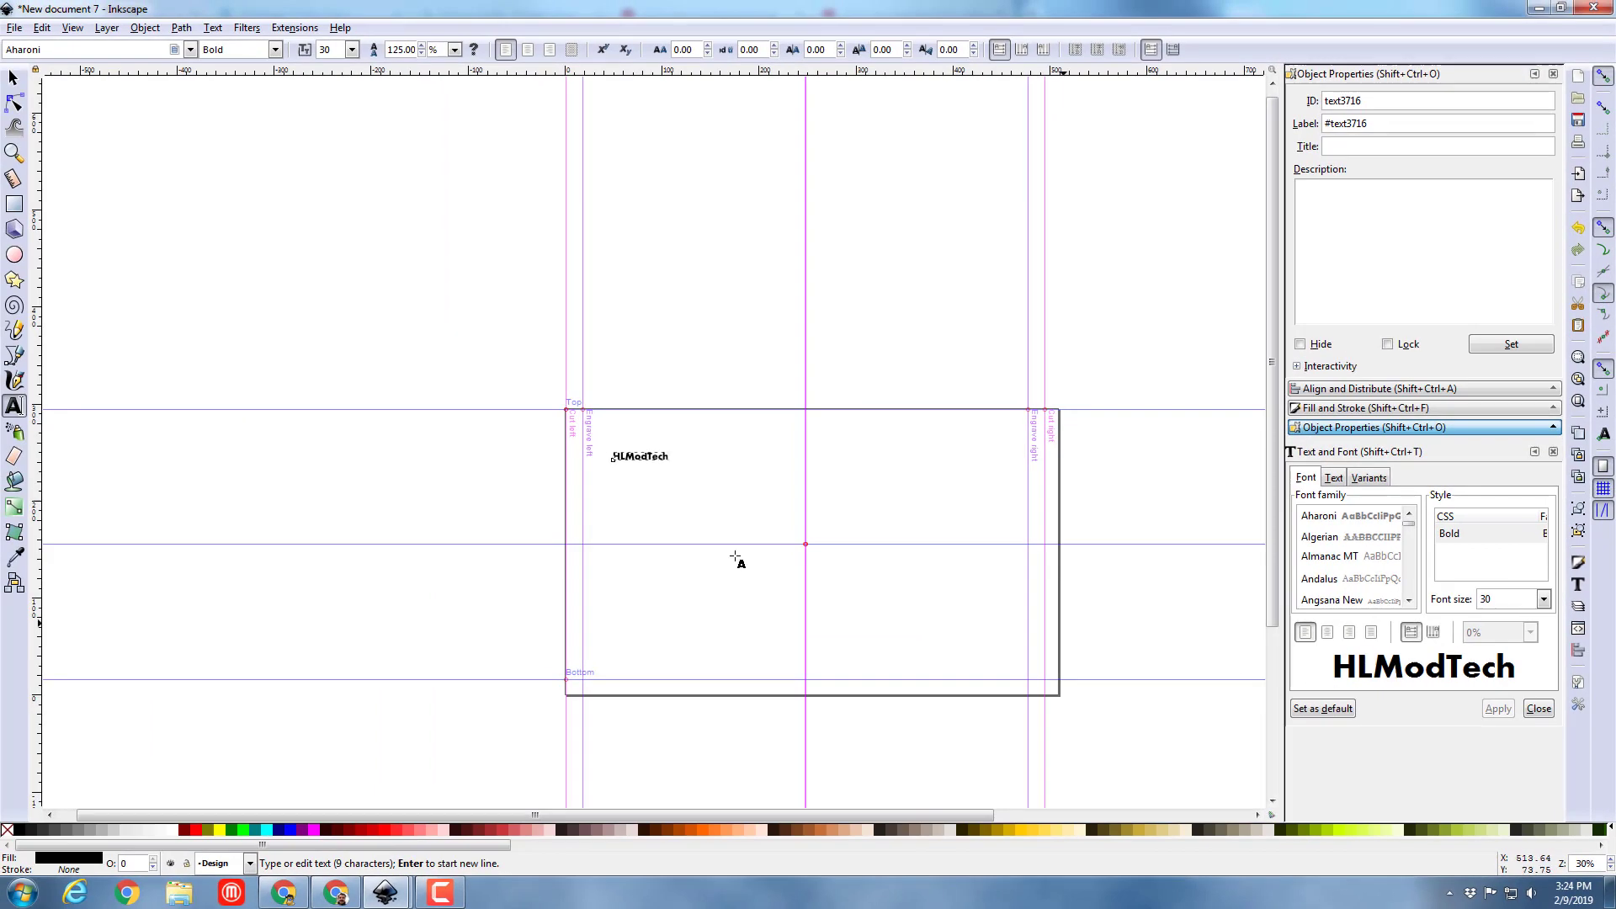
Convert the HLModTech text object to paths.
{"action": "key", "text": "F3"}
{"action": "key", "text": "6"}
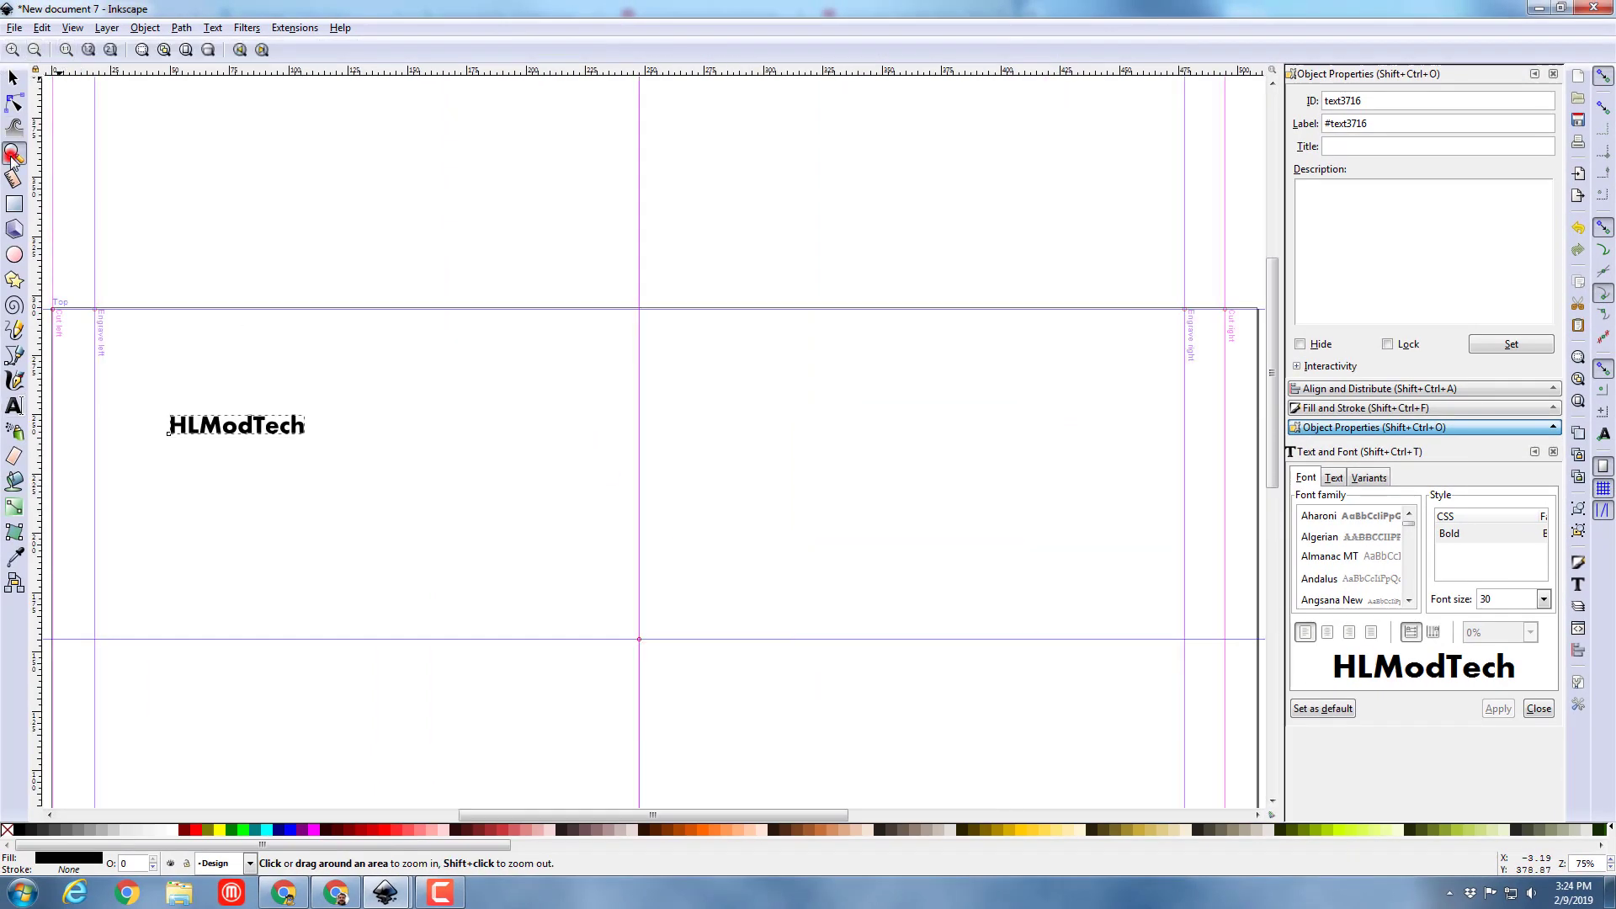
{"action": "left_click_drag", "start_coordinate": [126, 362], "coordinate": [328, 472]}
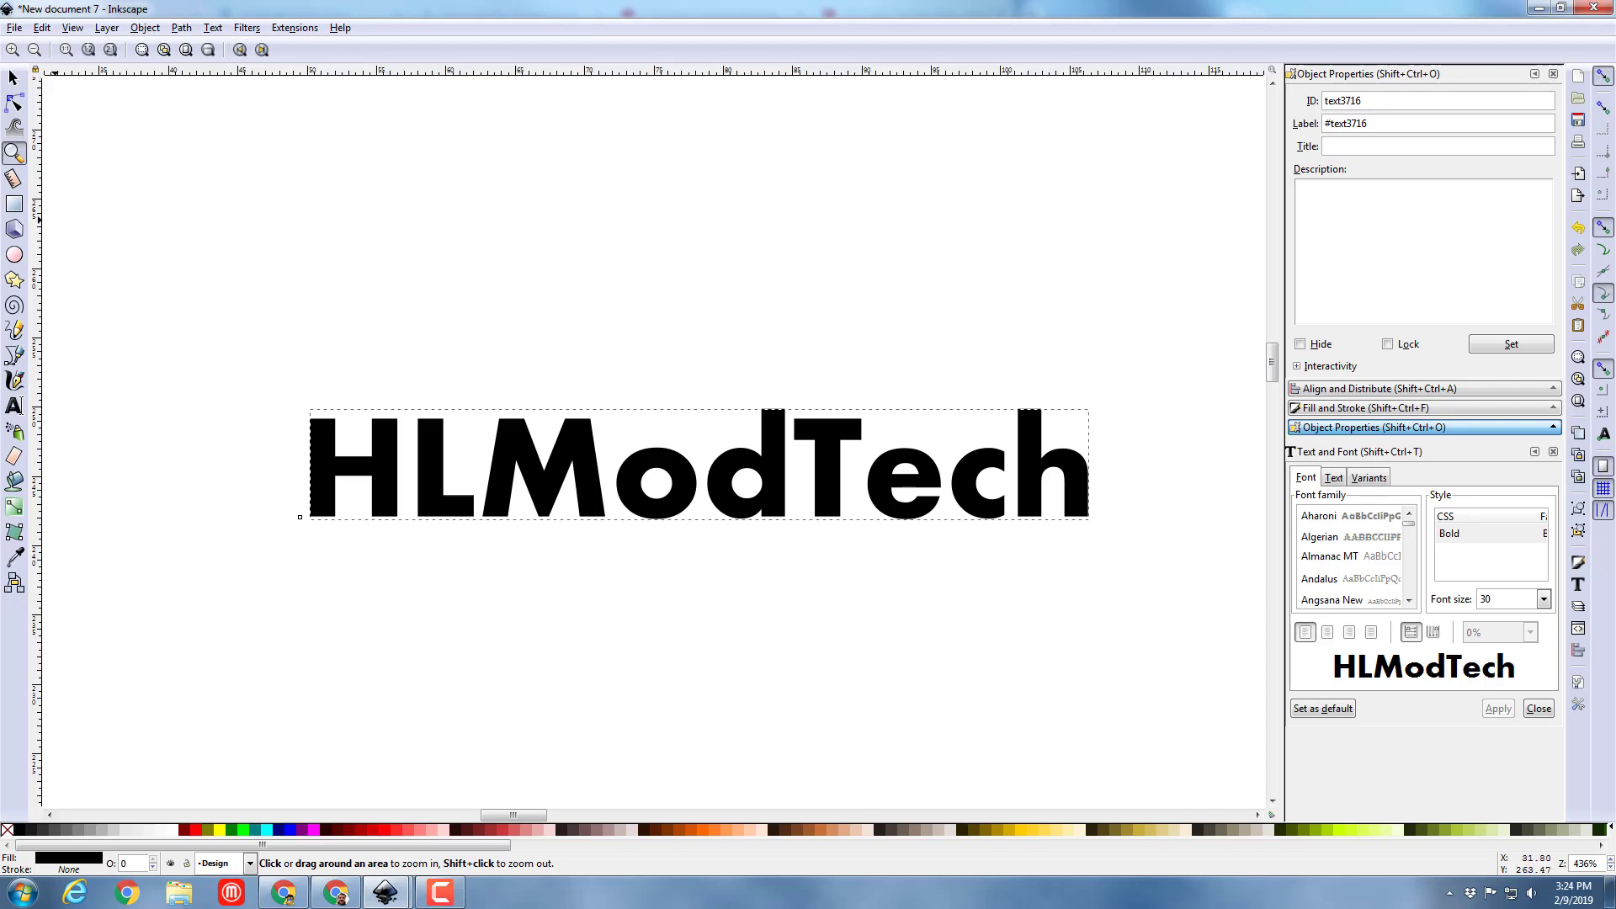
{"action": "left_click", "coordinate": [18, 81]}
{"action": "left_click", "coordinate": [339, 471]}
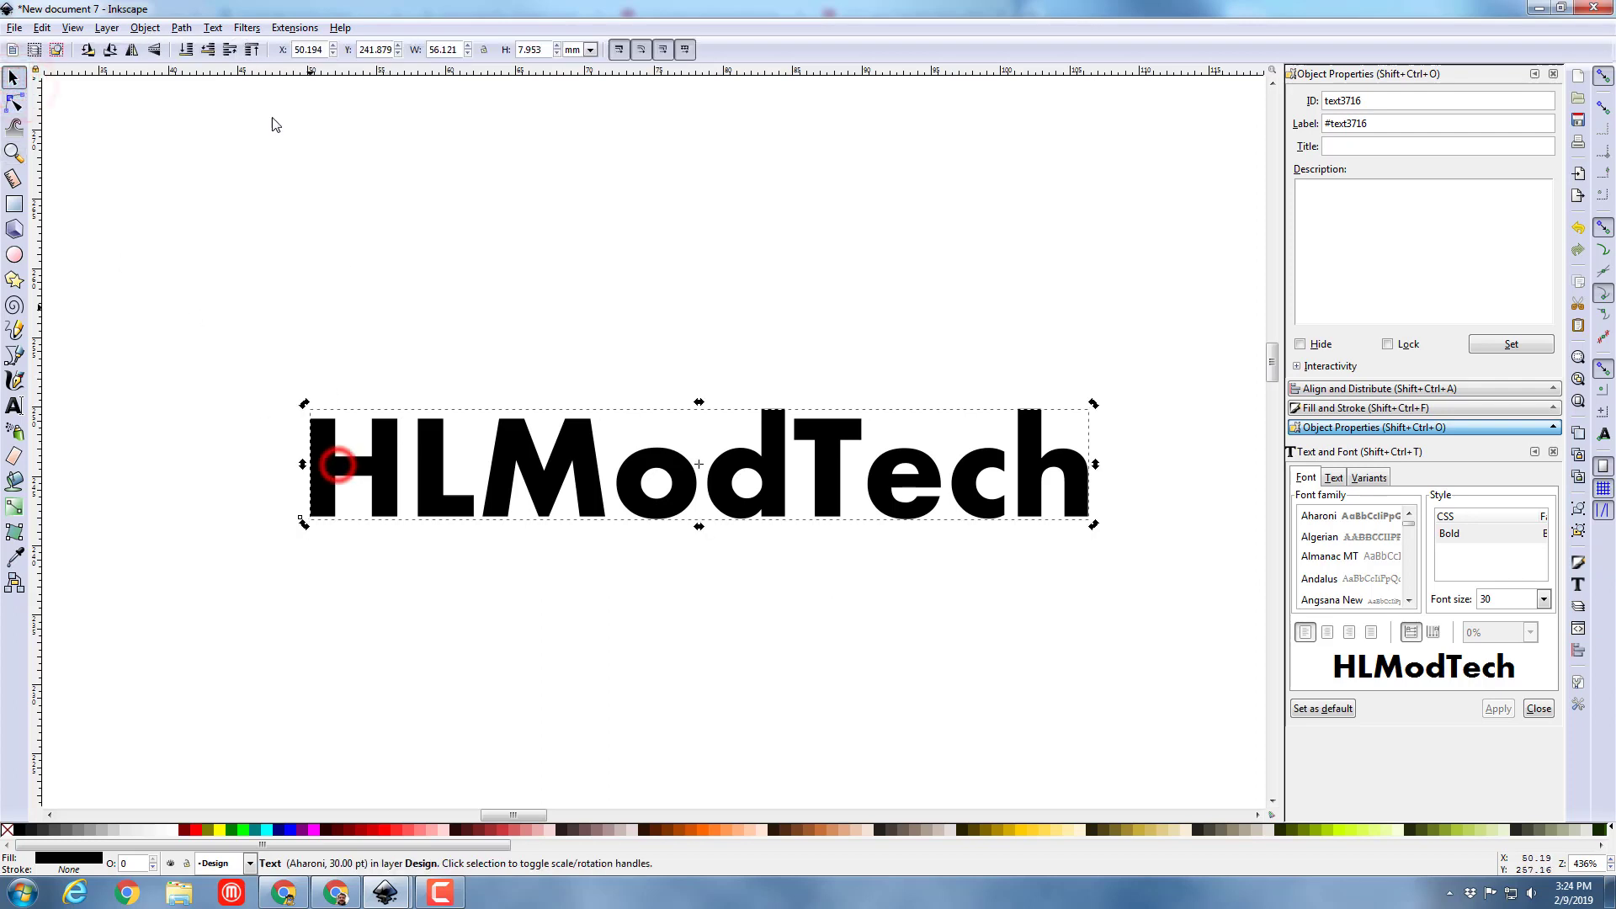
{"action": "left_click", "coordinate": [180, 29]}
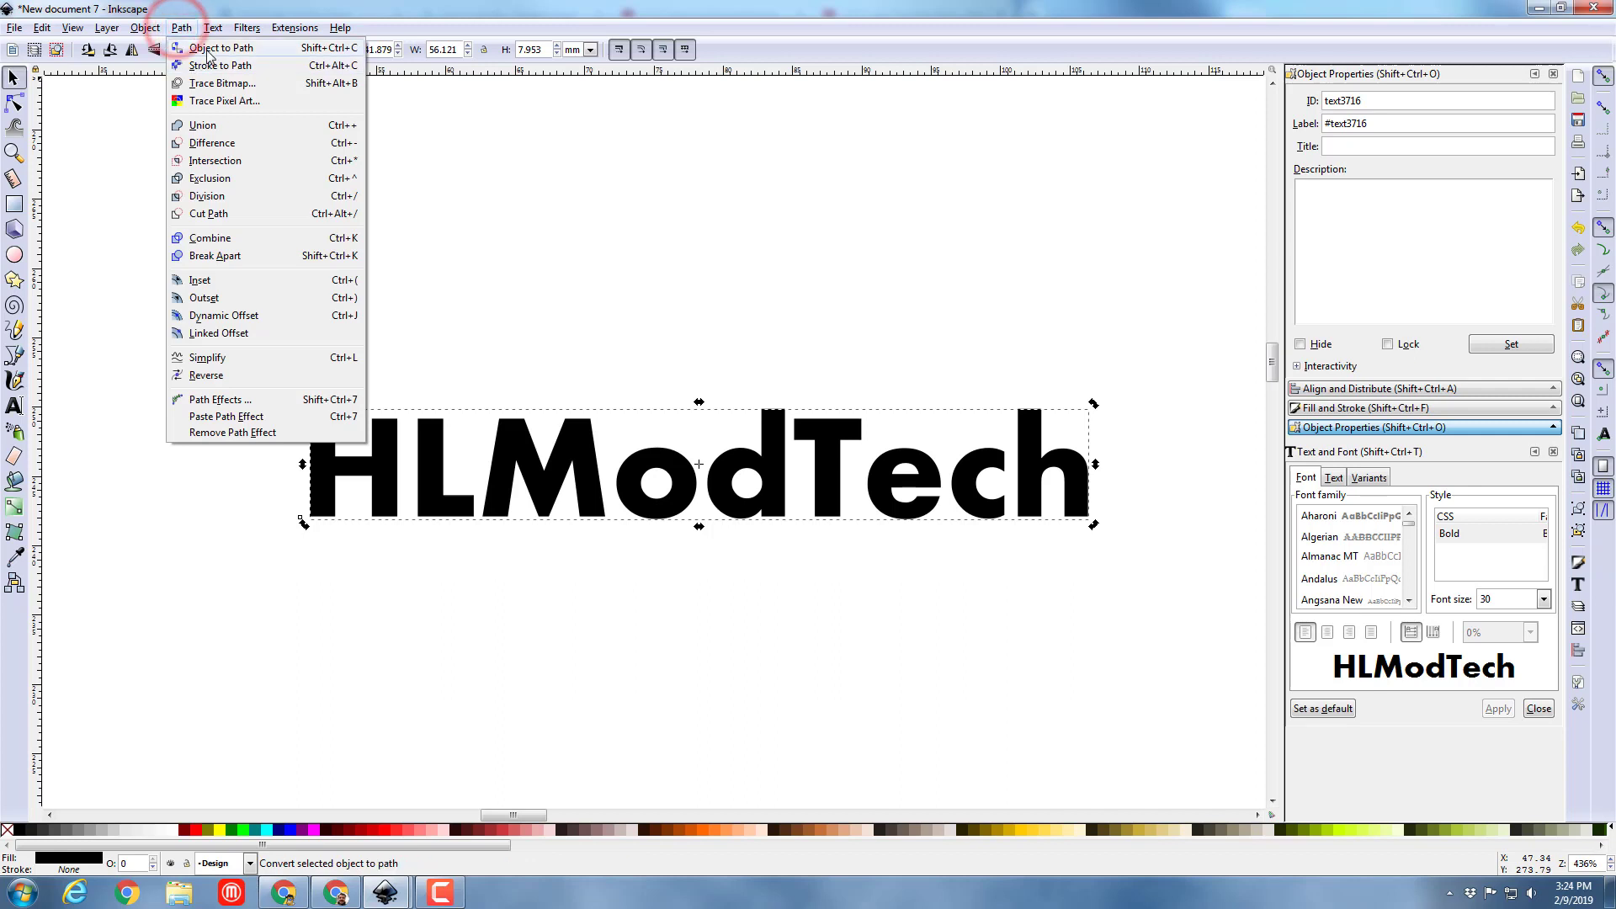
{"action": "left_click", "coordinate": [207, 48]}
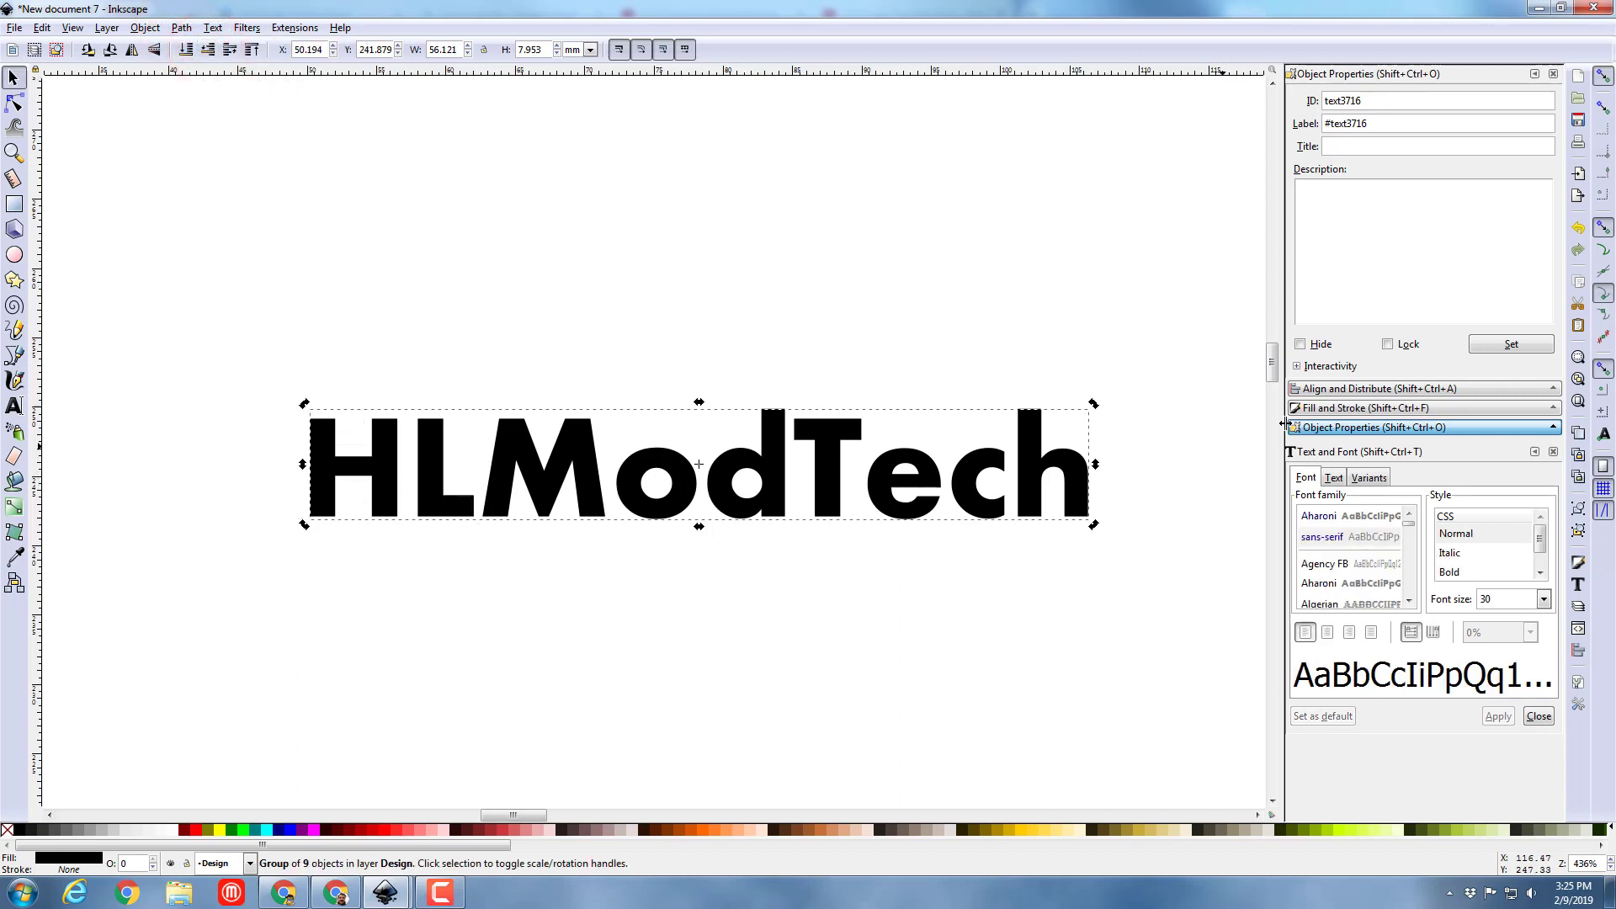
Set the HLModTech lettering to no stroke and a magenta fill.
{"action": "left_click", "coordinate": [1333, 409]}
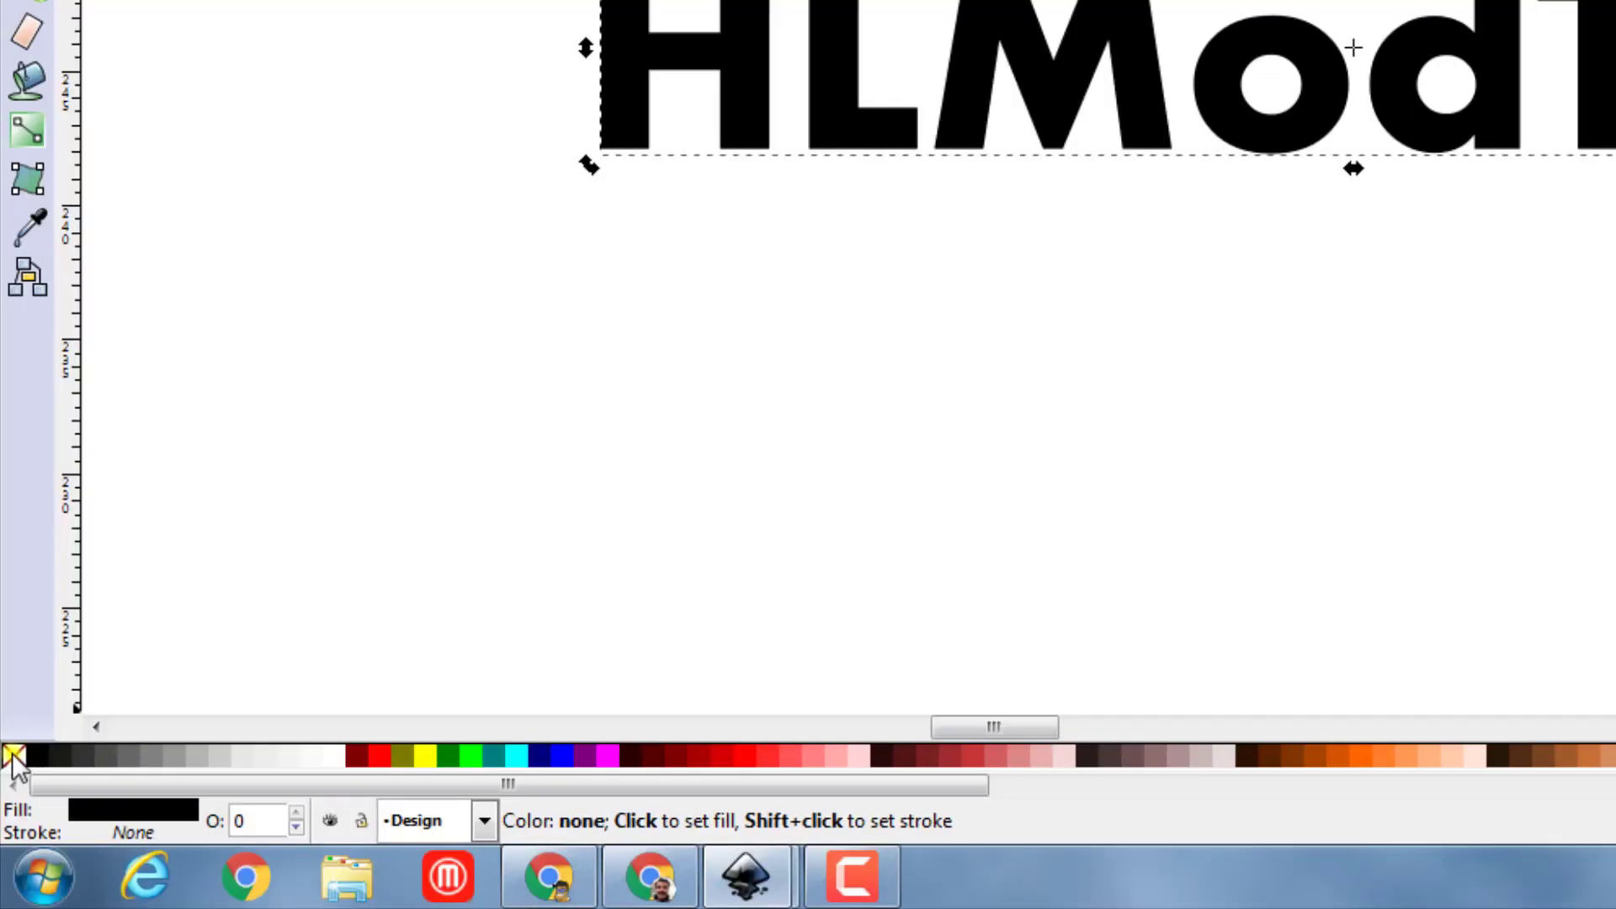
{"action": "right_click", "coordinate": [7, 830]}
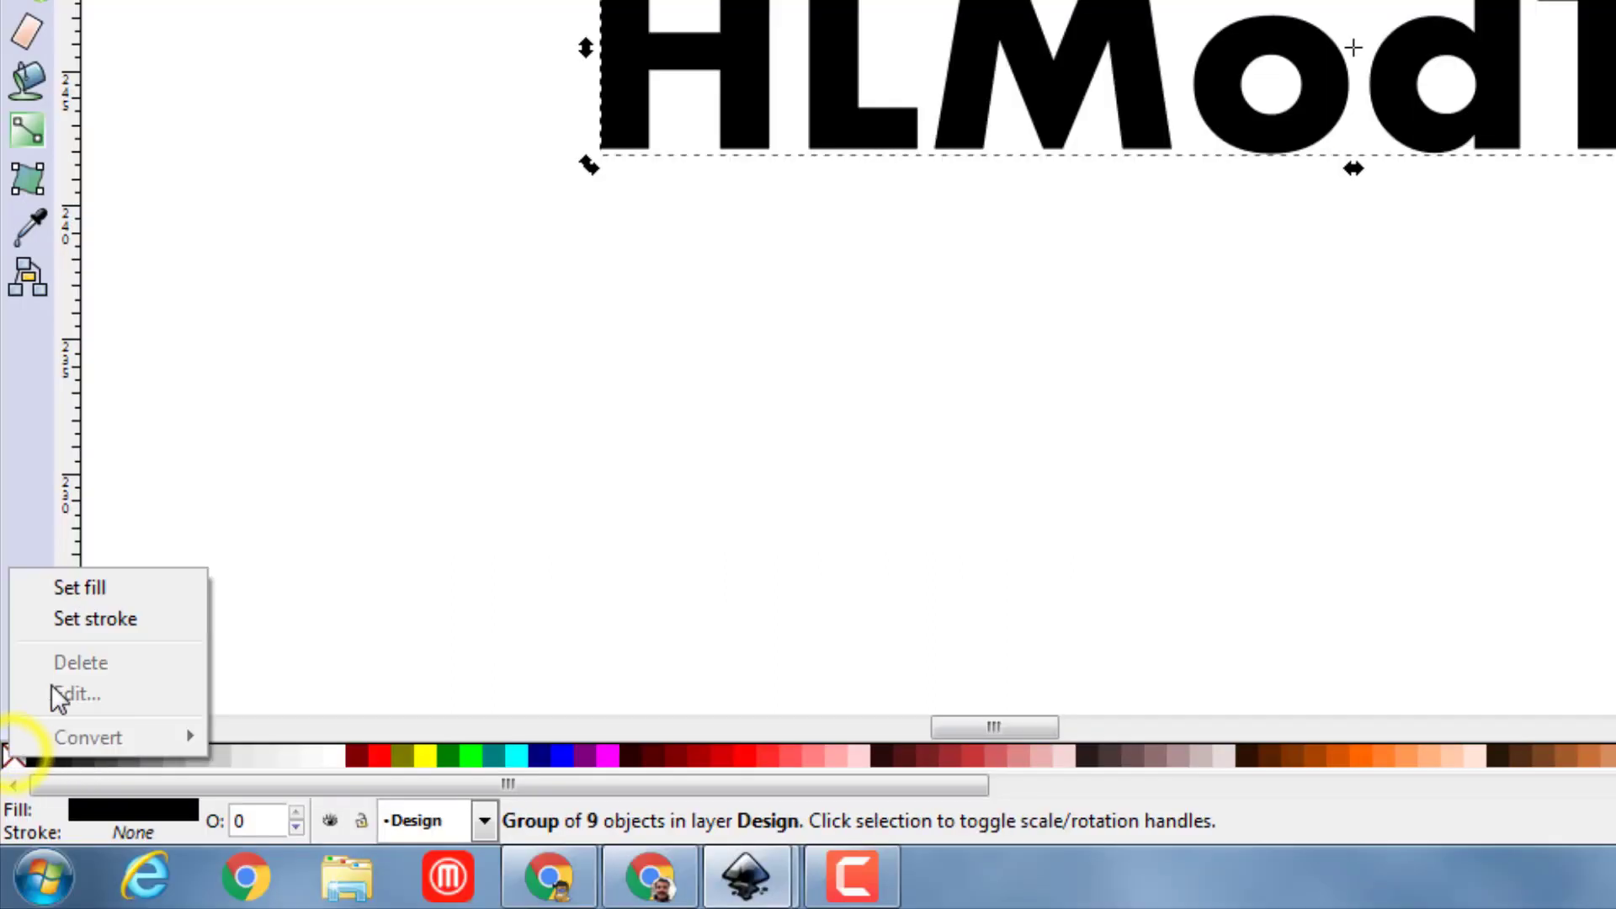
{"action": "left_click", "coordinate": [93, 621]}
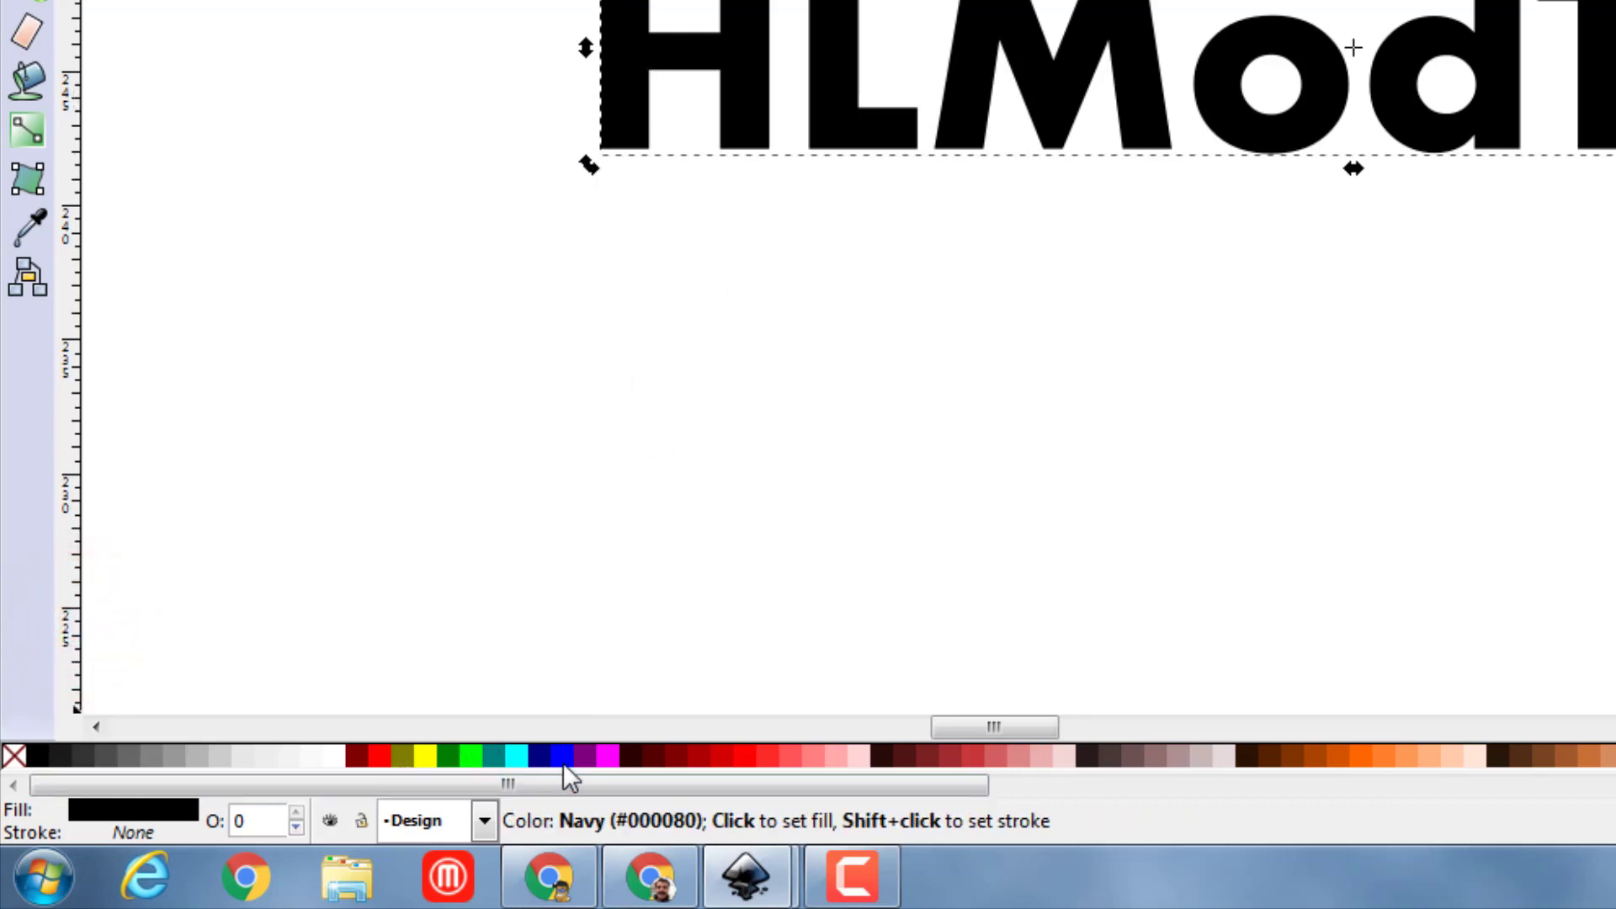
{"action": "right_click", "coordinate": [603, 759]}
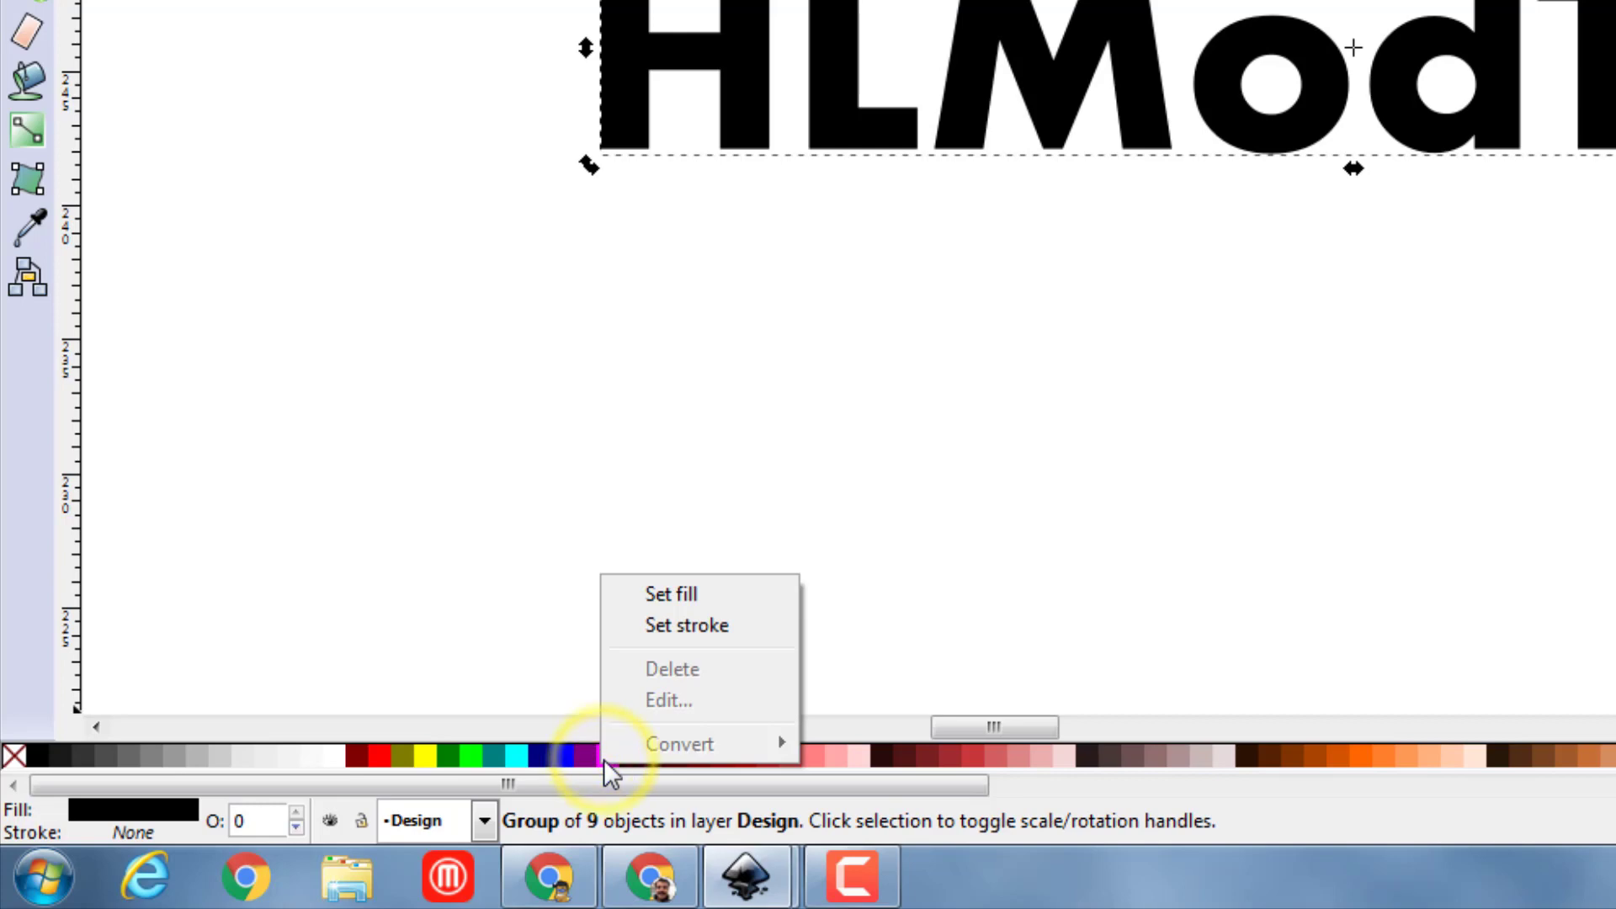
{"action": "left_click", "coordinate": [682, 593]}
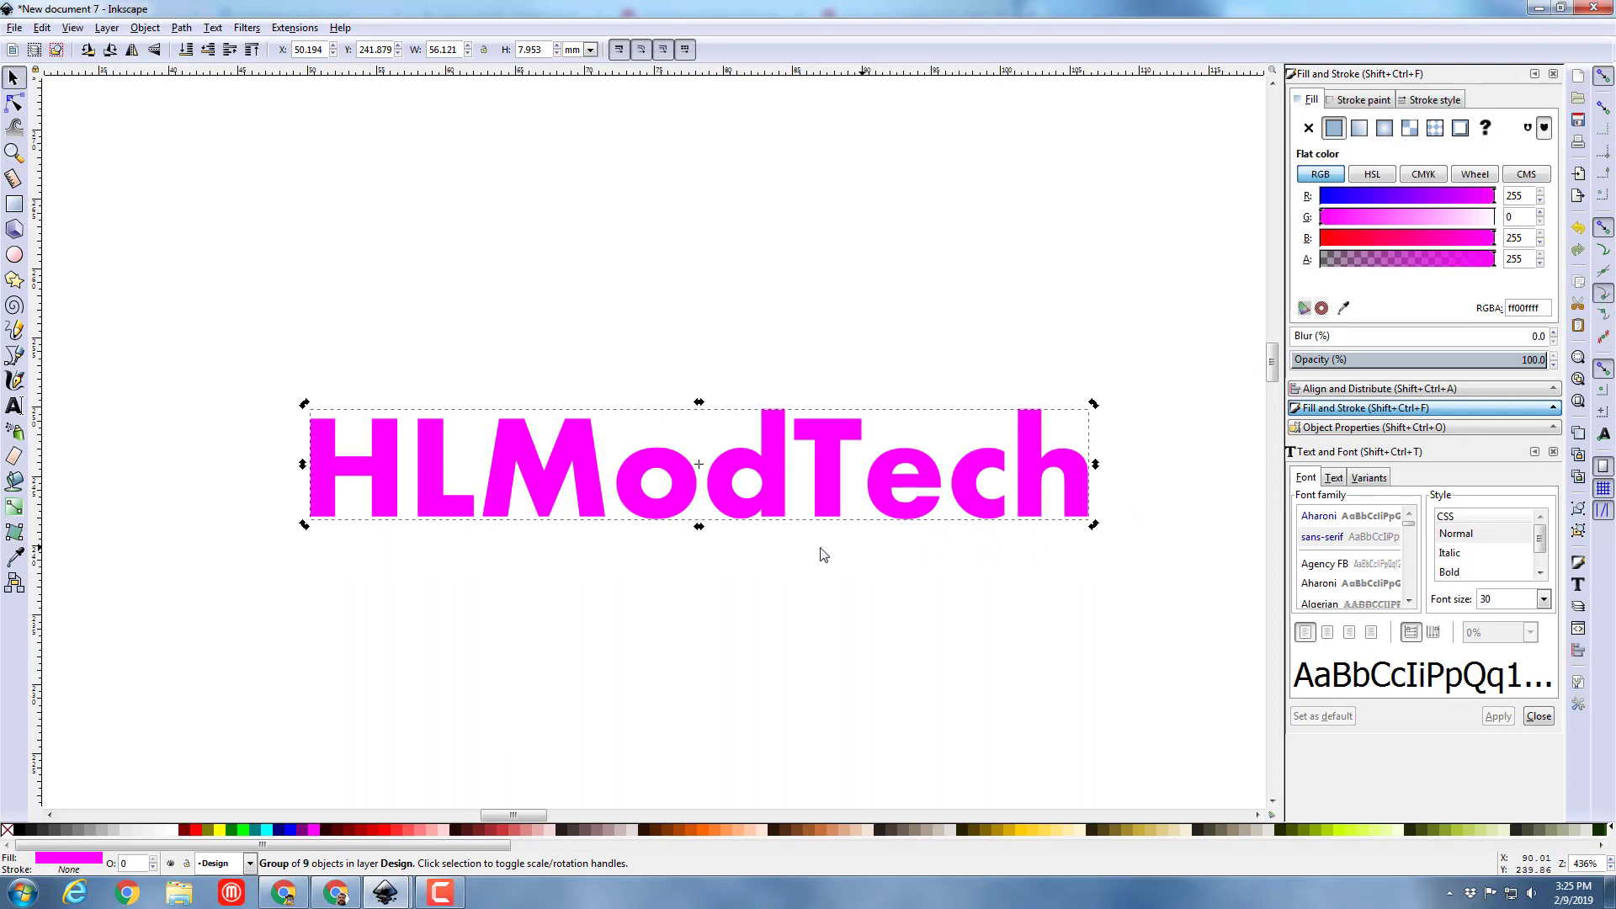
Ungroup the HLModTech letters and unite all of them into one path with Union.
{"action": "left_click", "coordinate": [153, 30]}
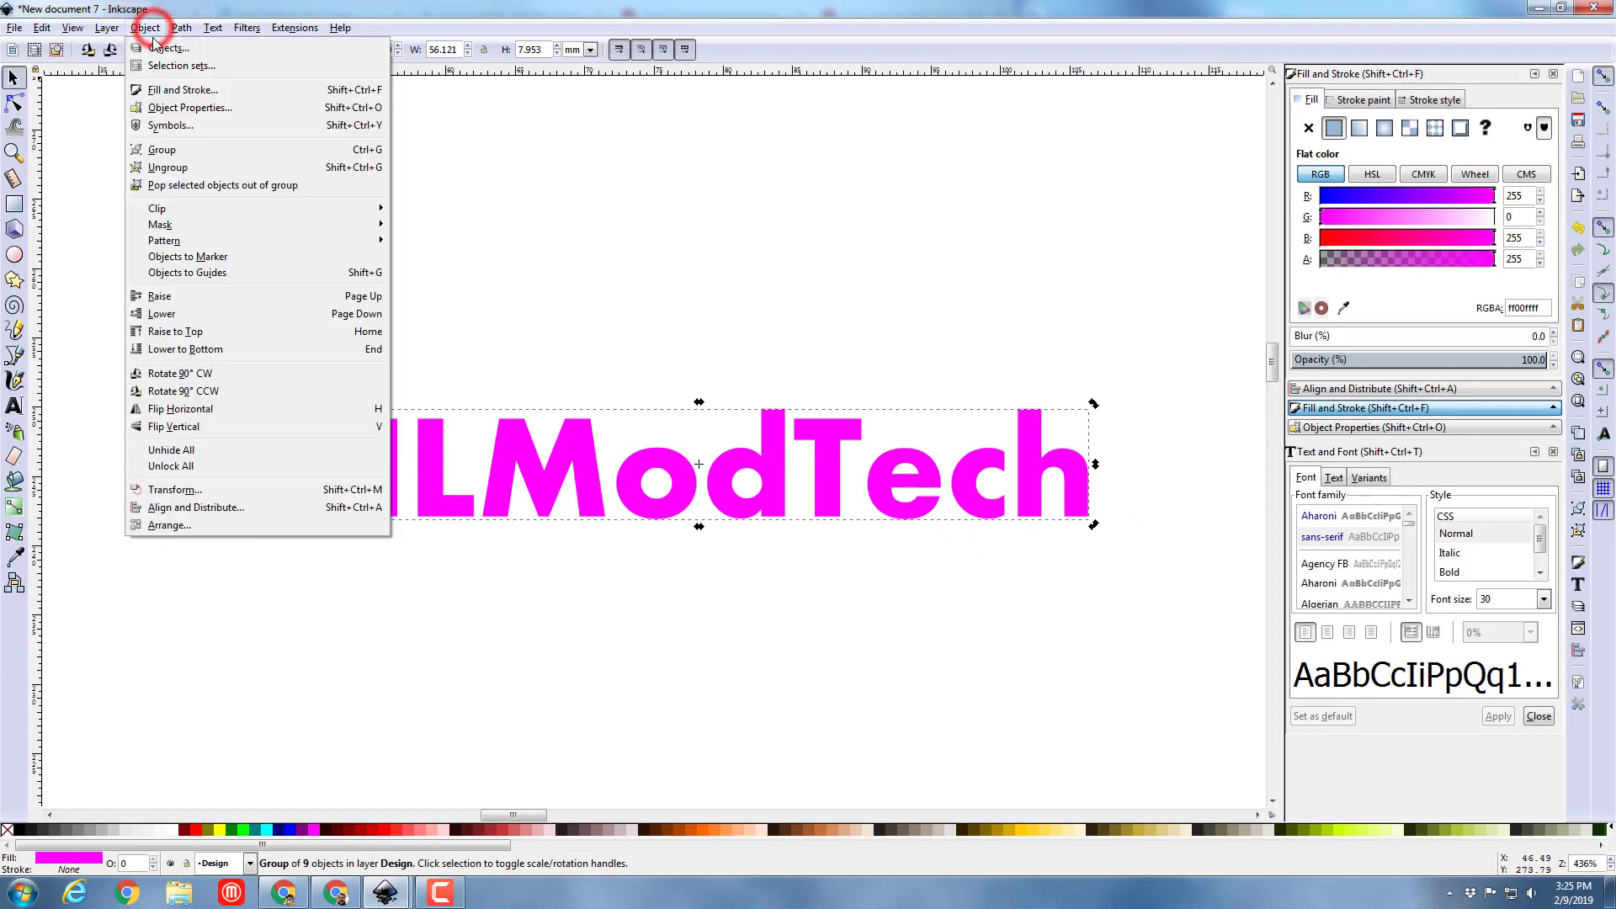
{"action": "left_click", "coordinate": [168, 169]}
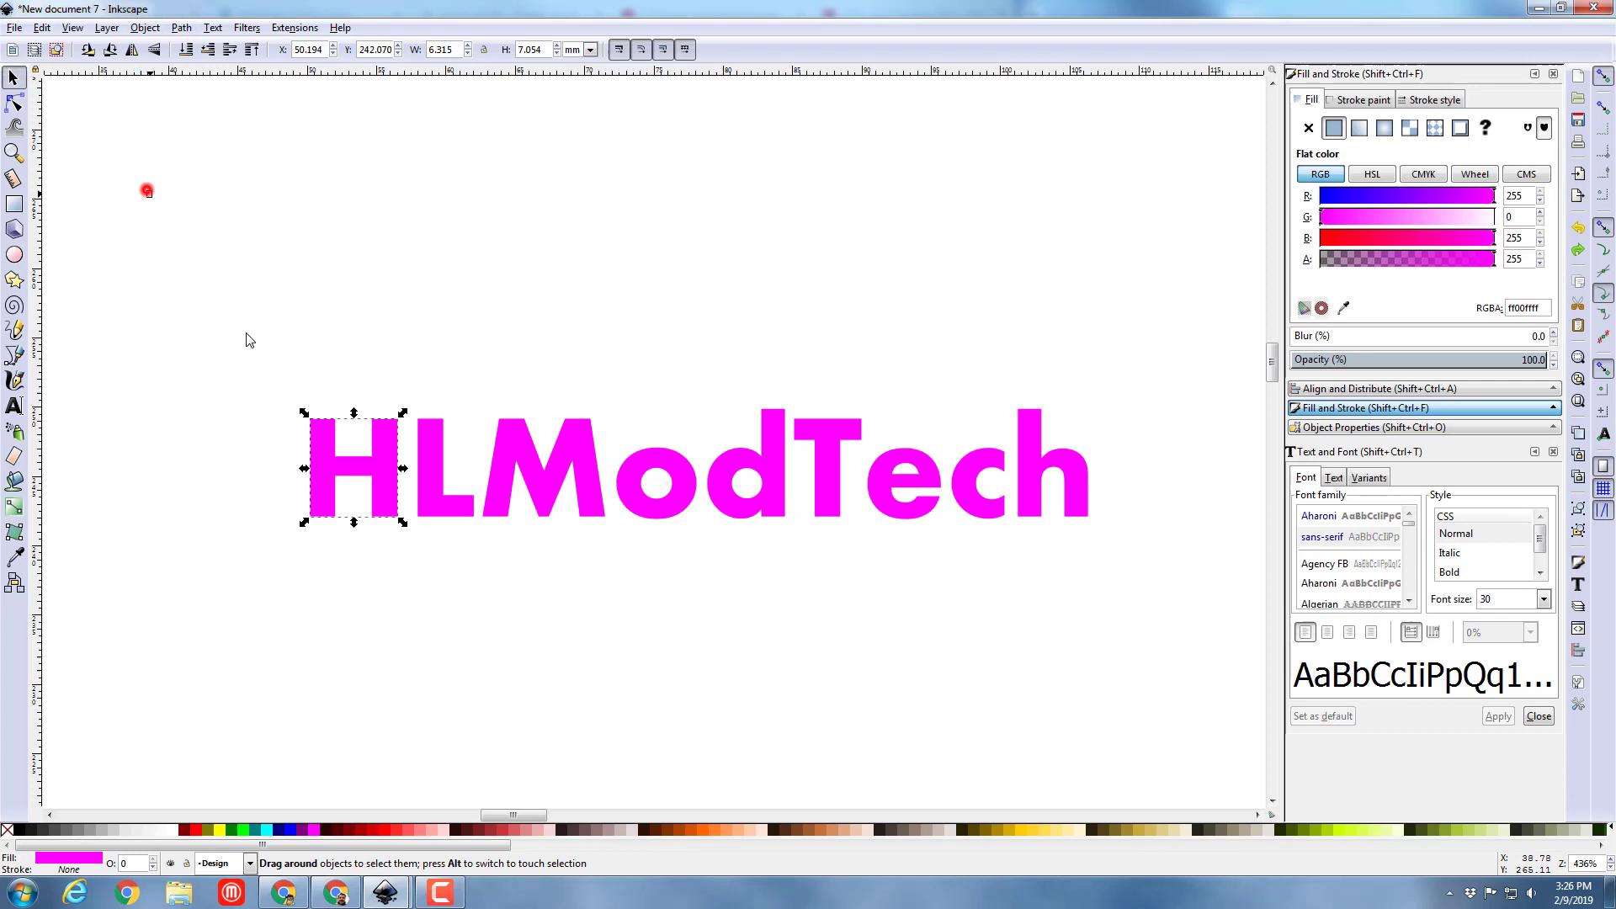
{"action": "left_click_drag", "start_coordinate": [146, 189], "coordinate": [1130, 599]}
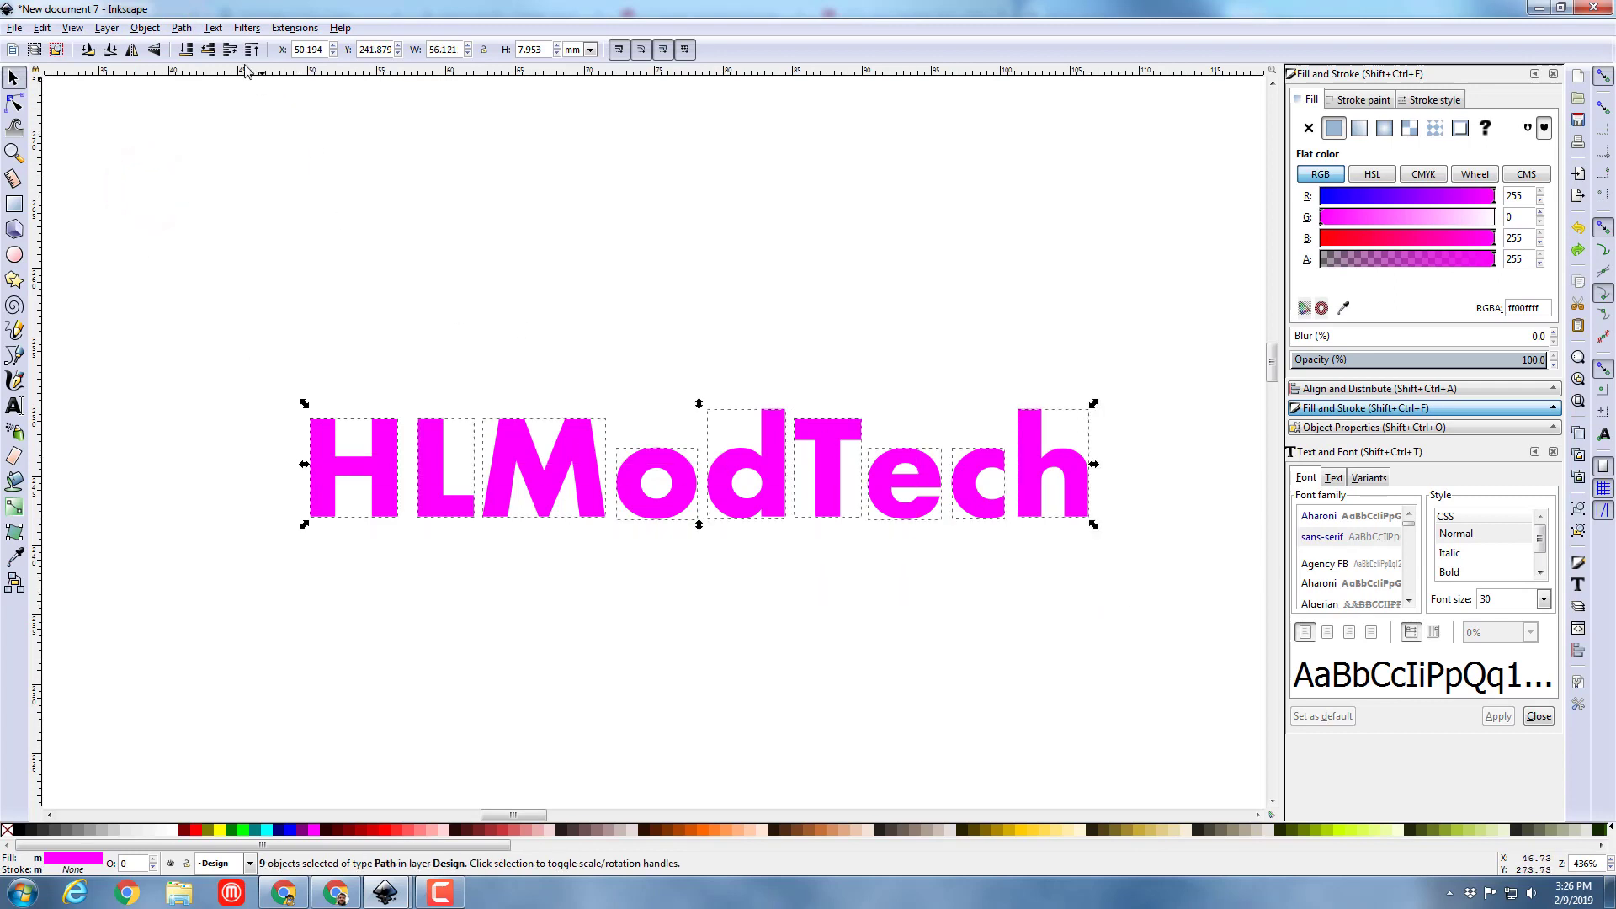
{"action": "left_click", "coordinate": [190, 29]}
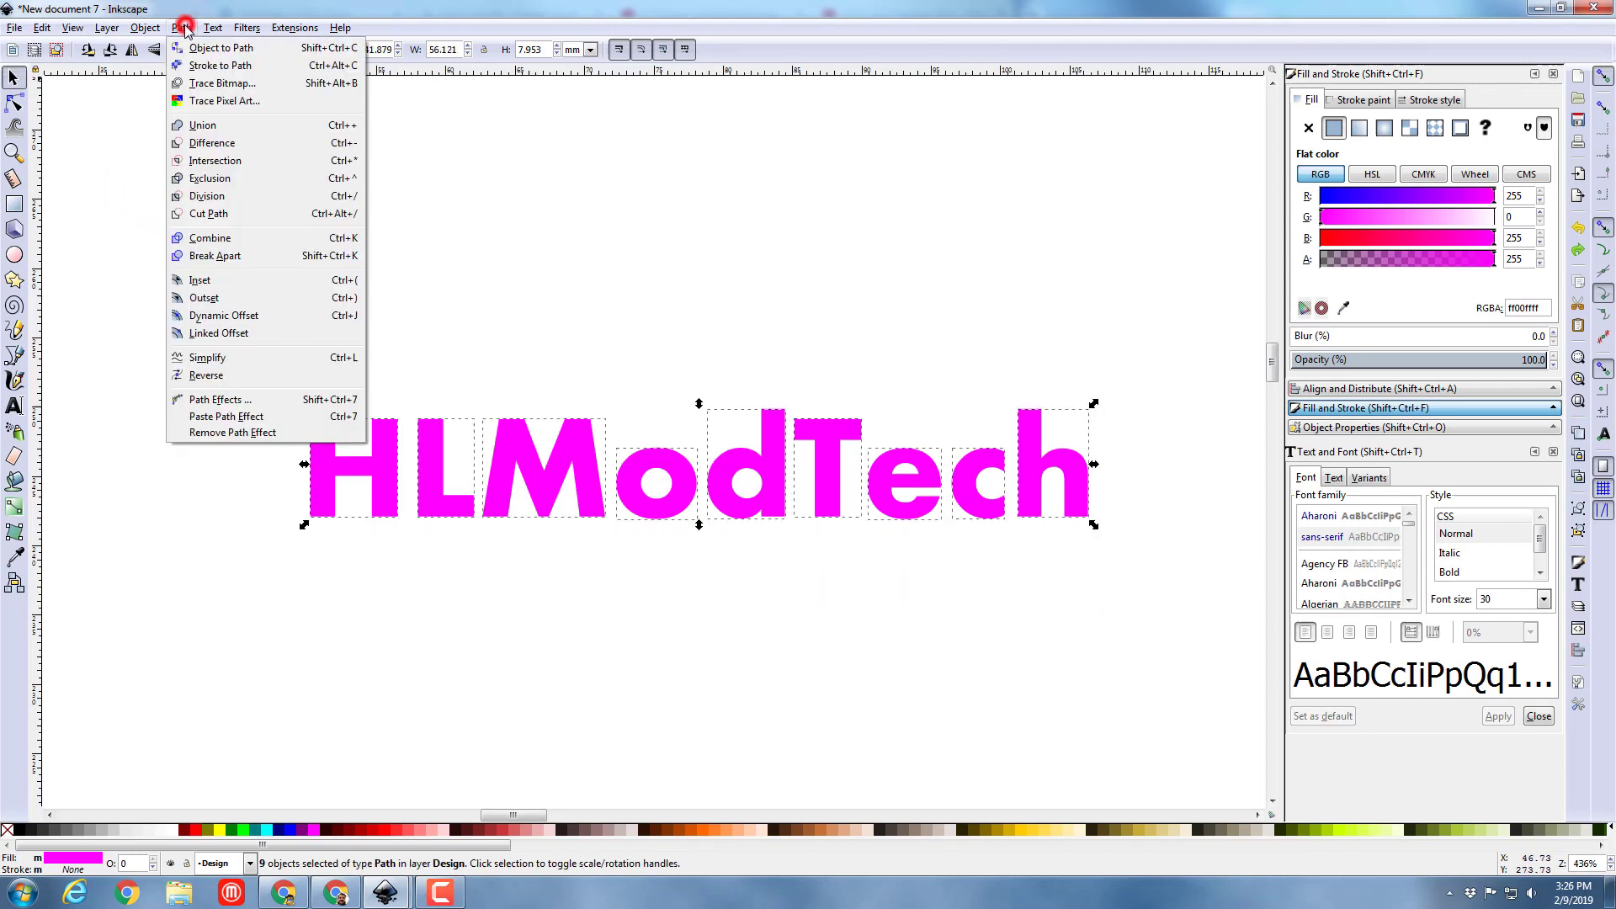
{"action": "left_click", "coordinate": [193, 124]}
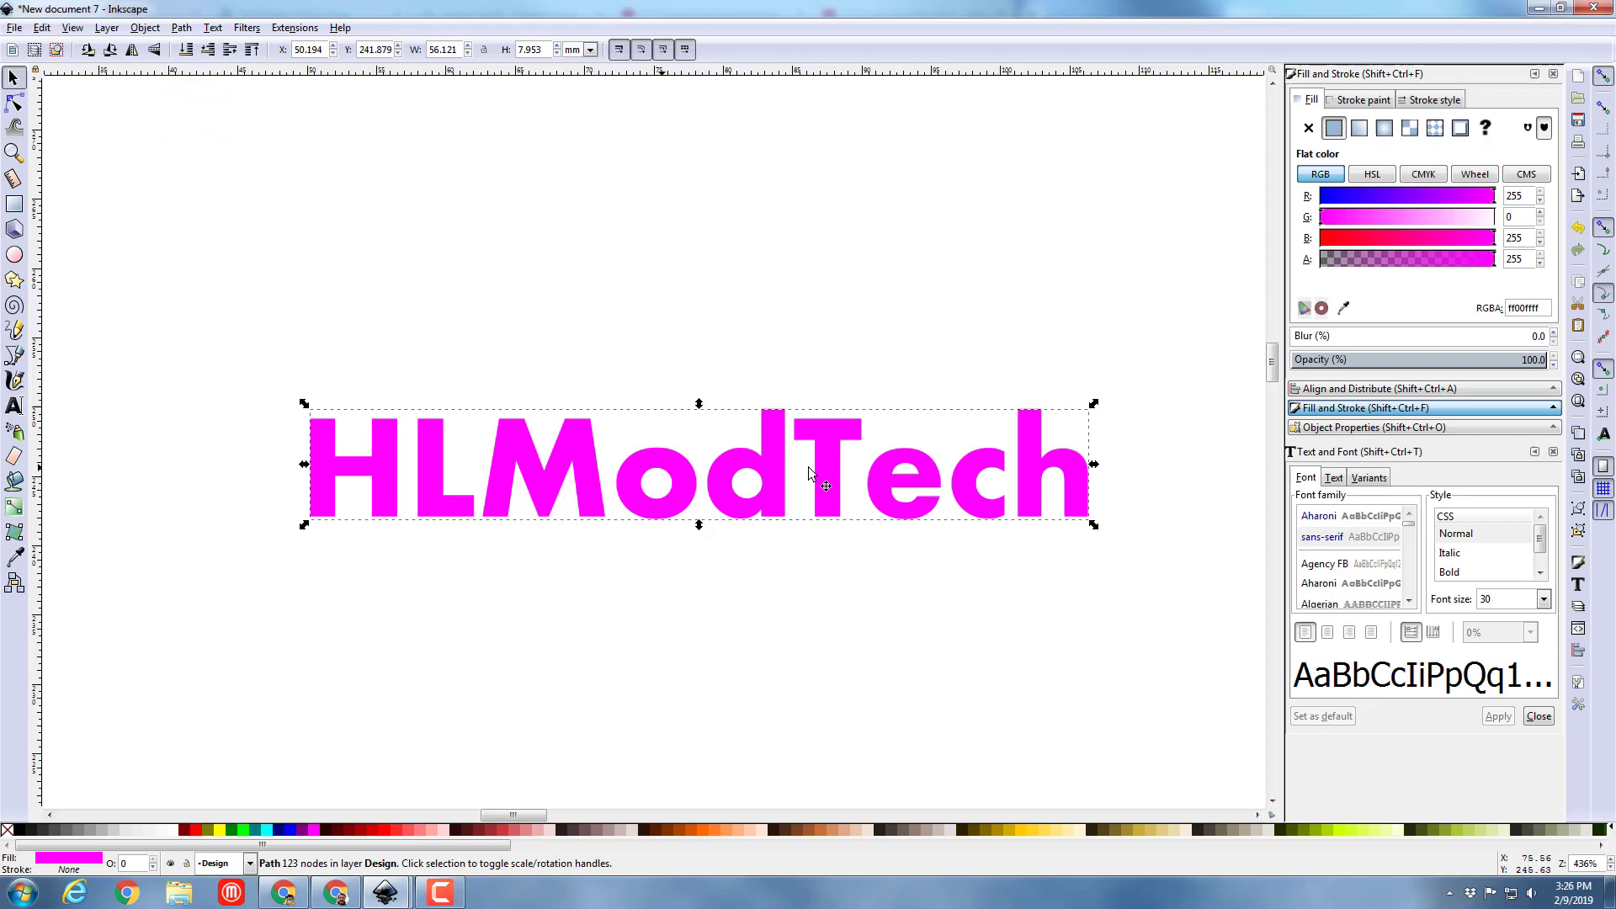
Save the drawing as mh2.svg in the keychains folder.
{"action": "left_click", "coordinate": [12, 28]}
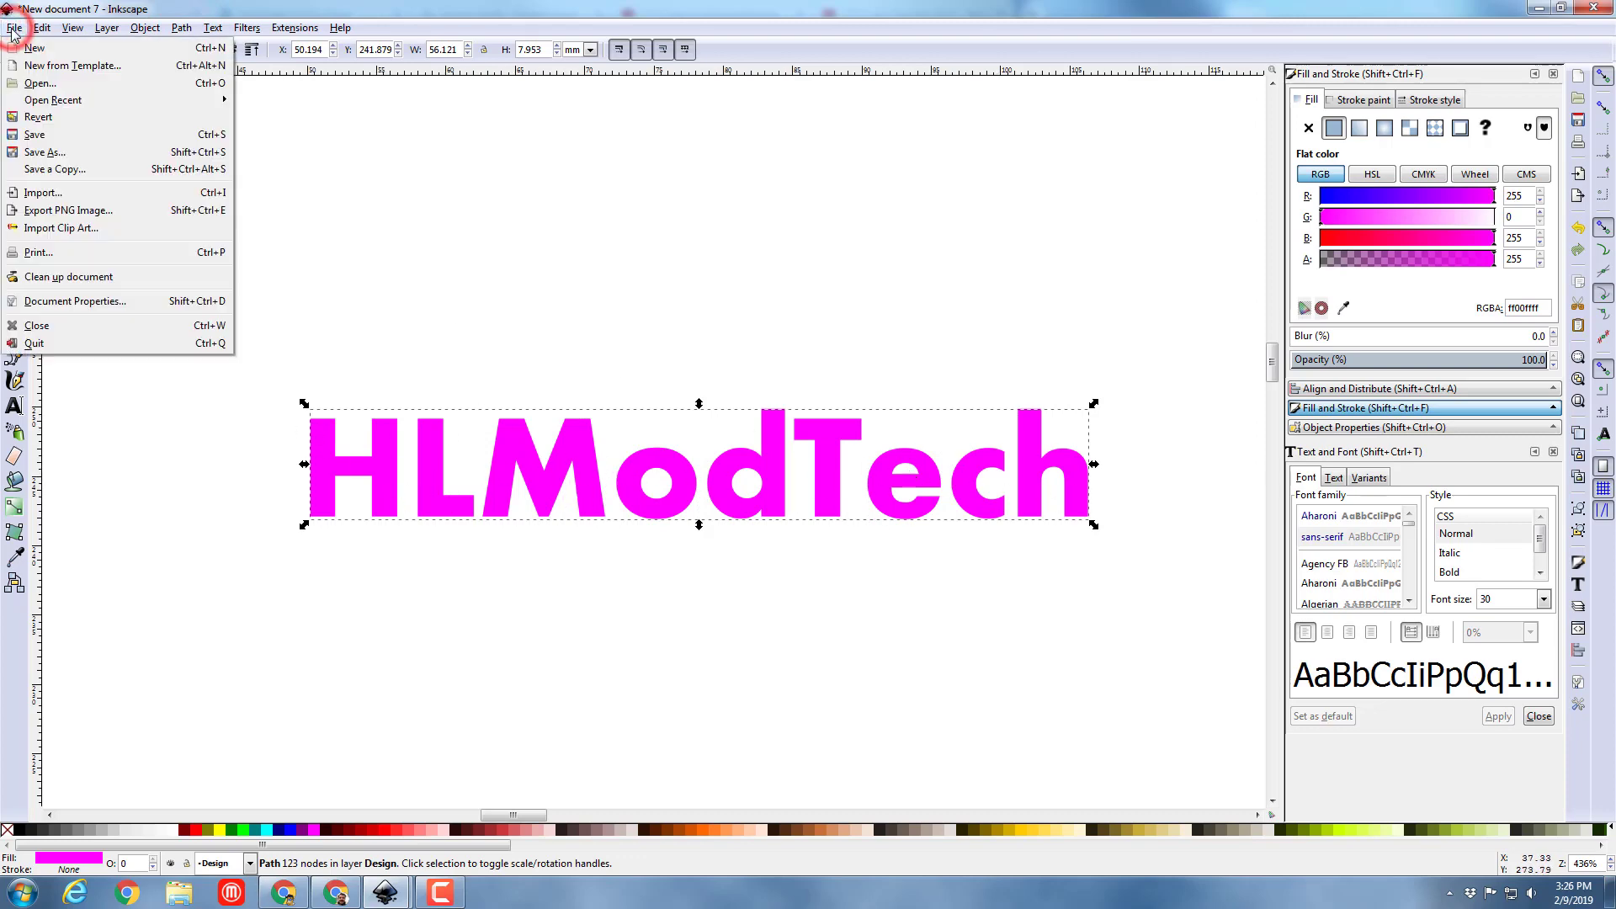
{"action": "left_click", "coordinate": [42, 141]}
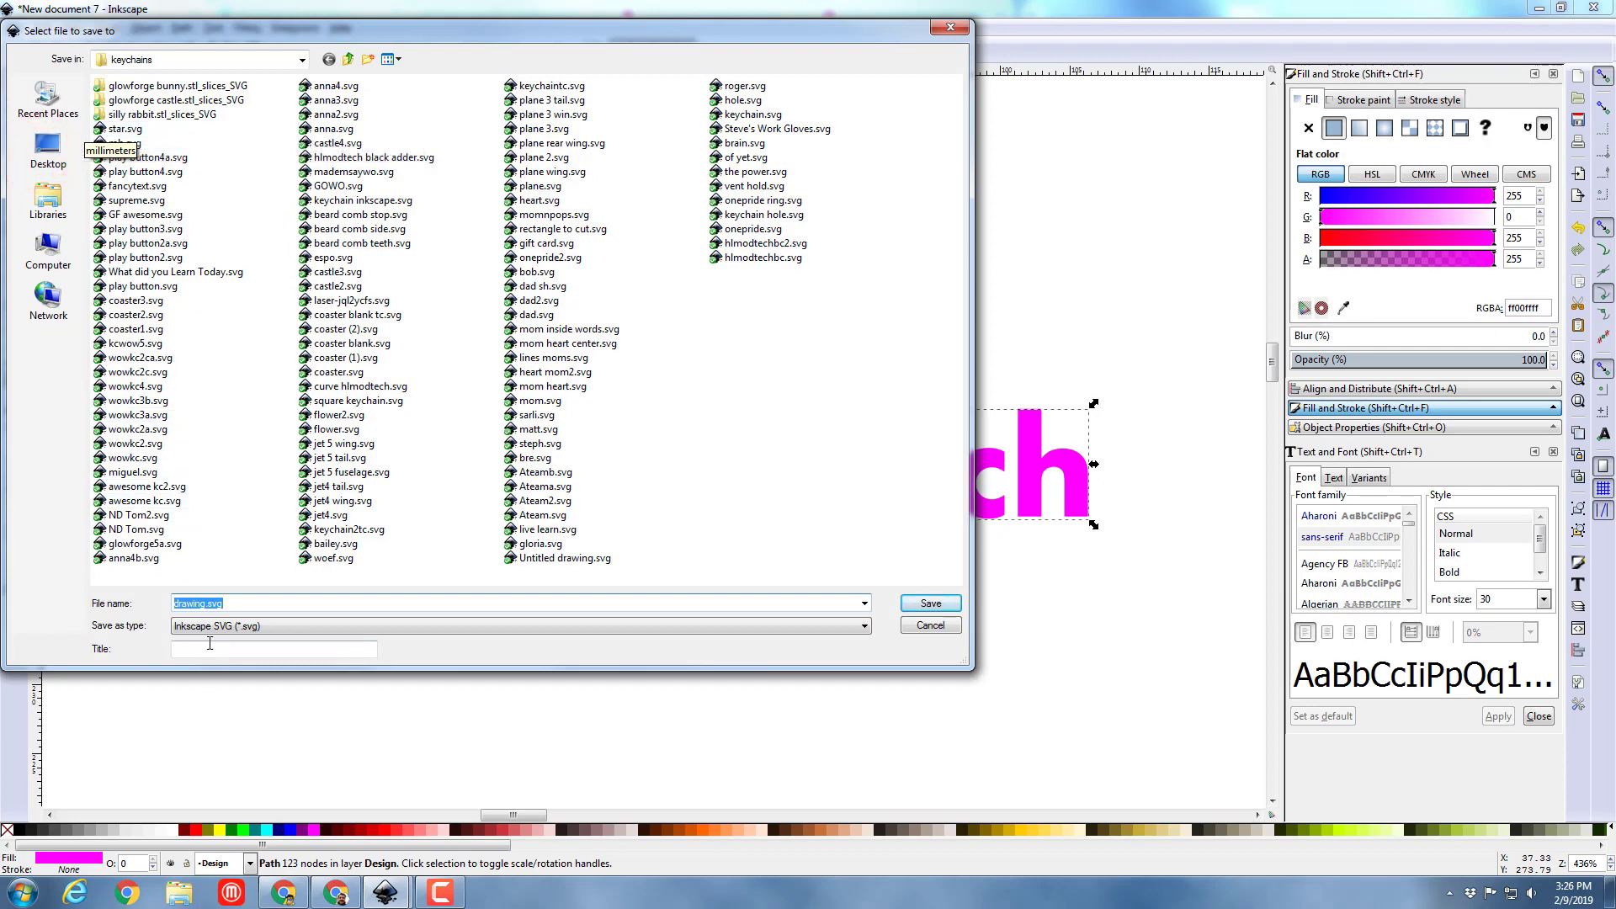
{"action": "double_click", "coordinate": [207, 611]}
{"action": "key", "text": "Return"}
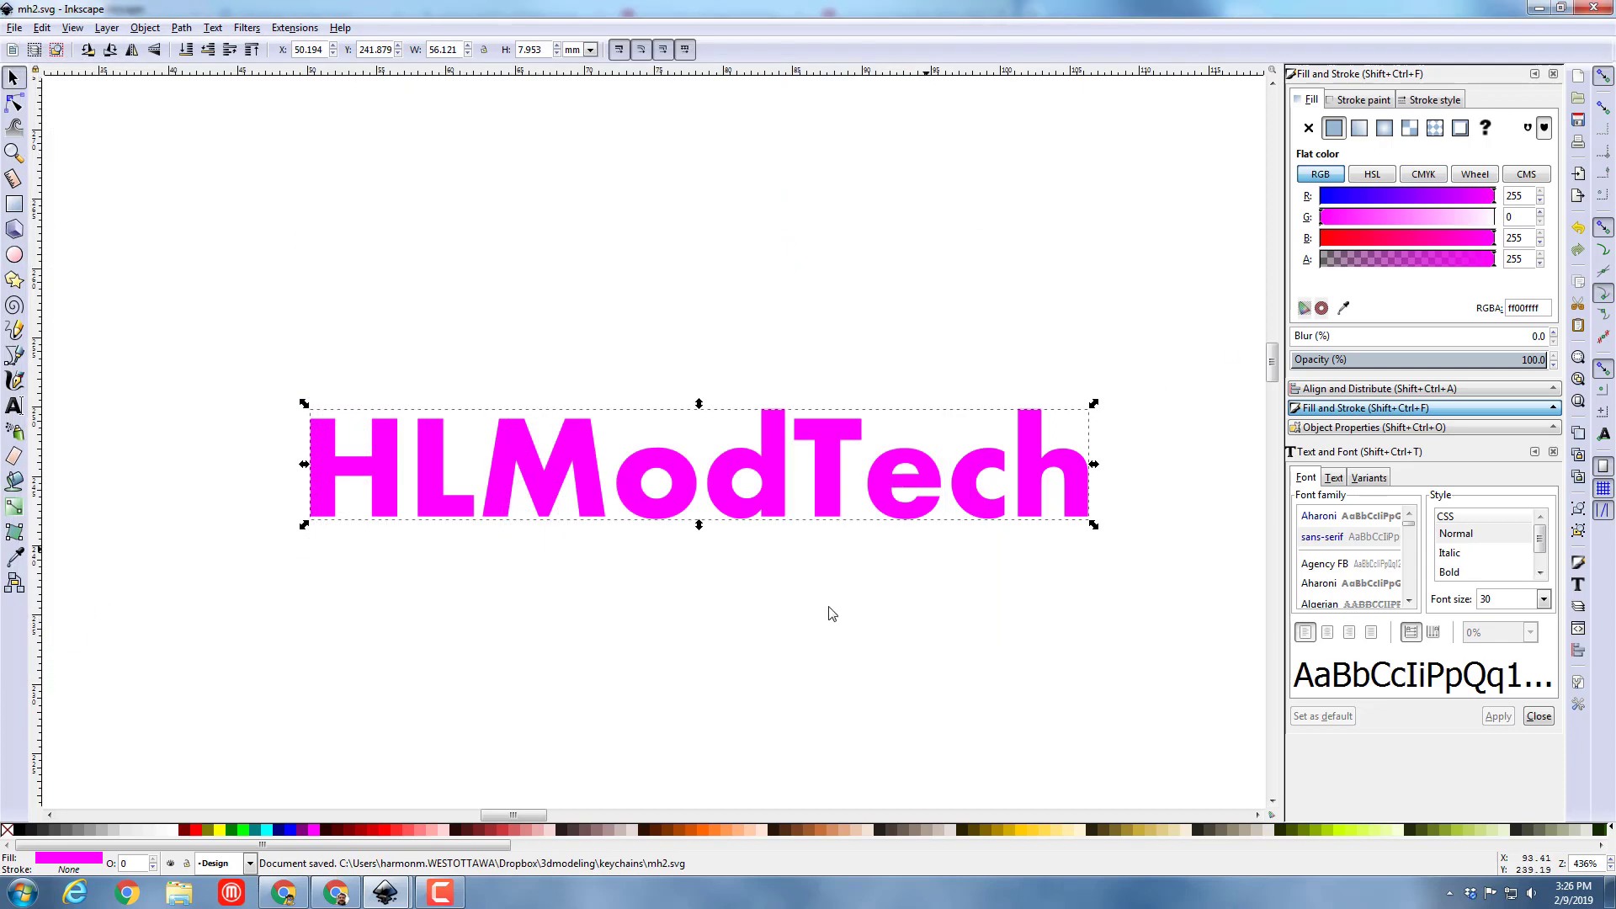
Switch to the Glowforge app in Chrome and upload mh2.svg from the keychains folder as a new design.
{"action": "left_click", "coordinate": [337, 894]}
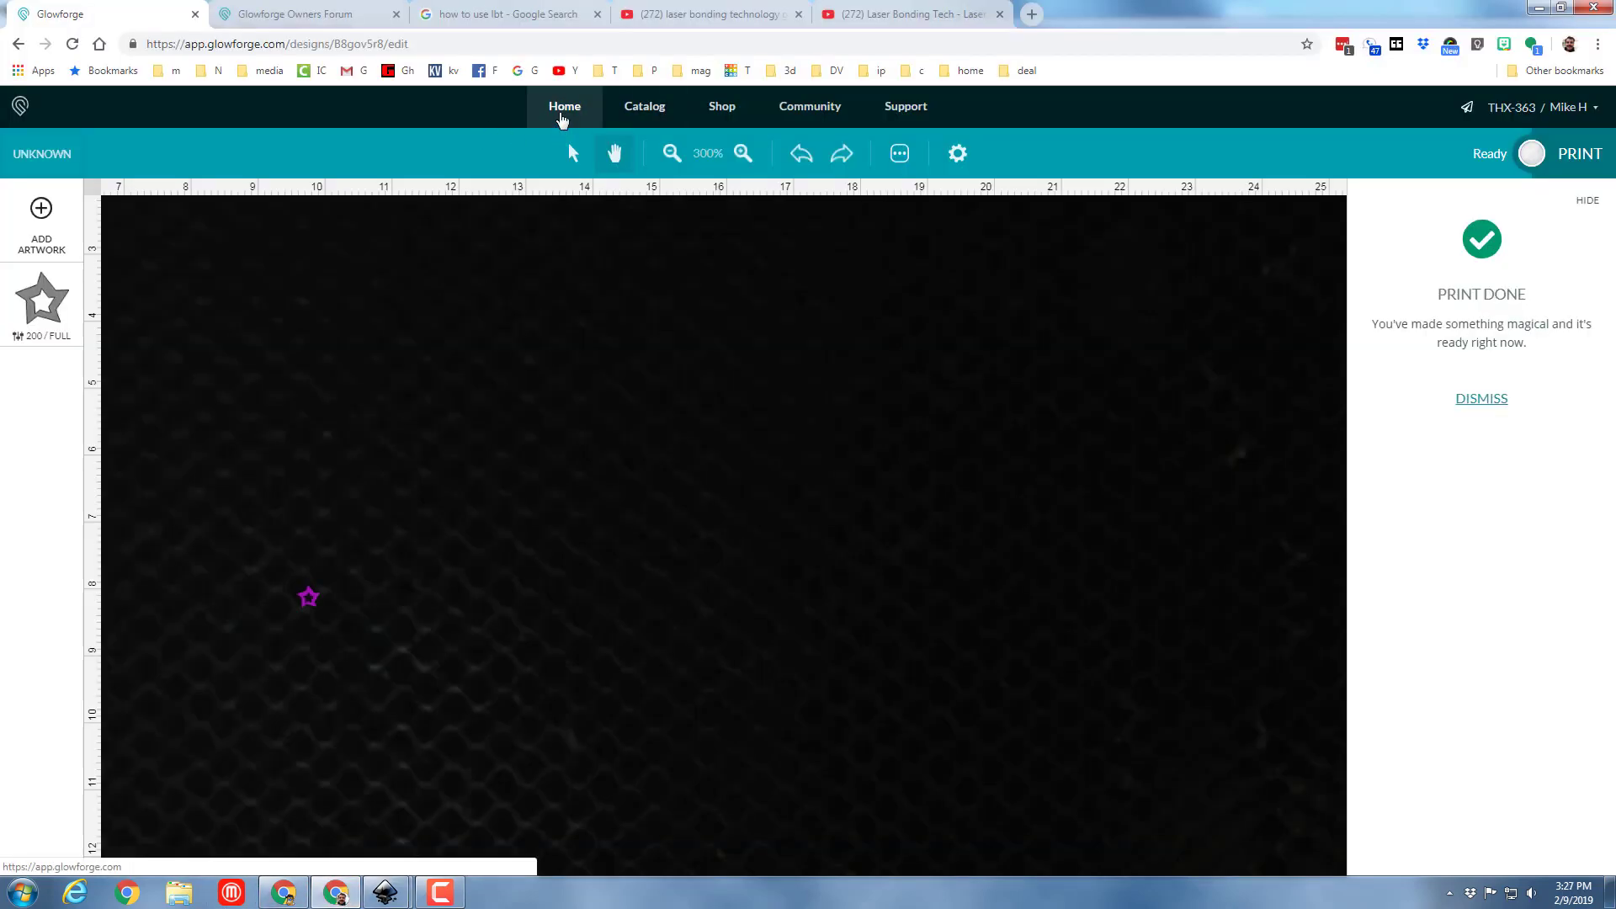
{"action": "left_click", "coordinate": [560, 118]}
{"action": "left_click", "coordinate": [145, 207]}
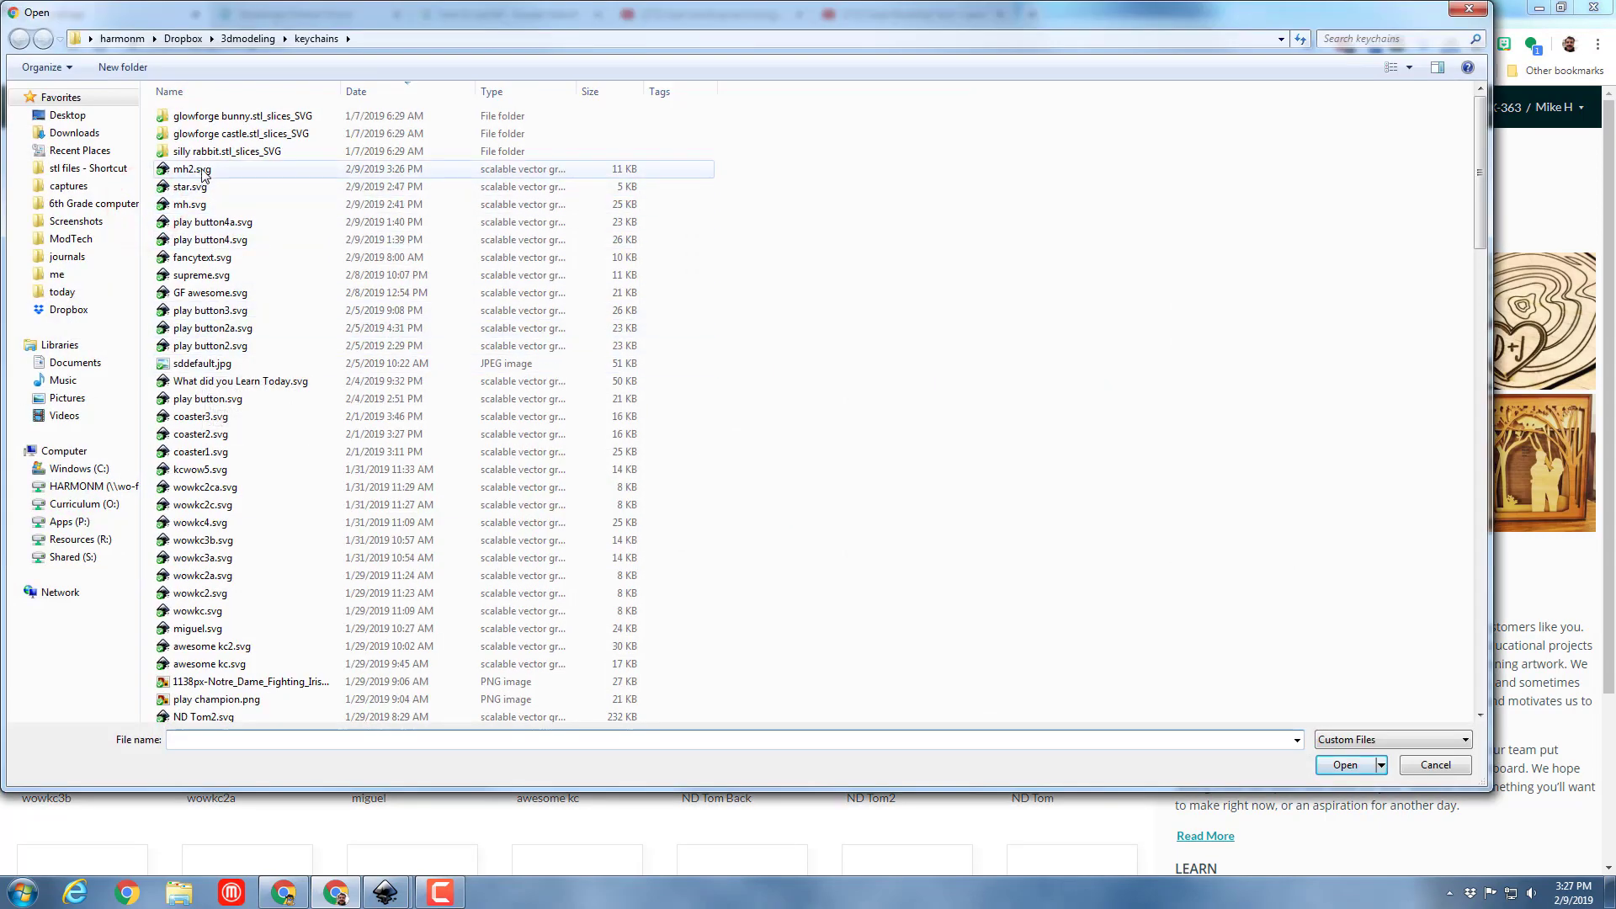
{"action": "left_click", "coordinate": [202, 172]}
{"action": "double_click", "coordinate": [202, 172]}
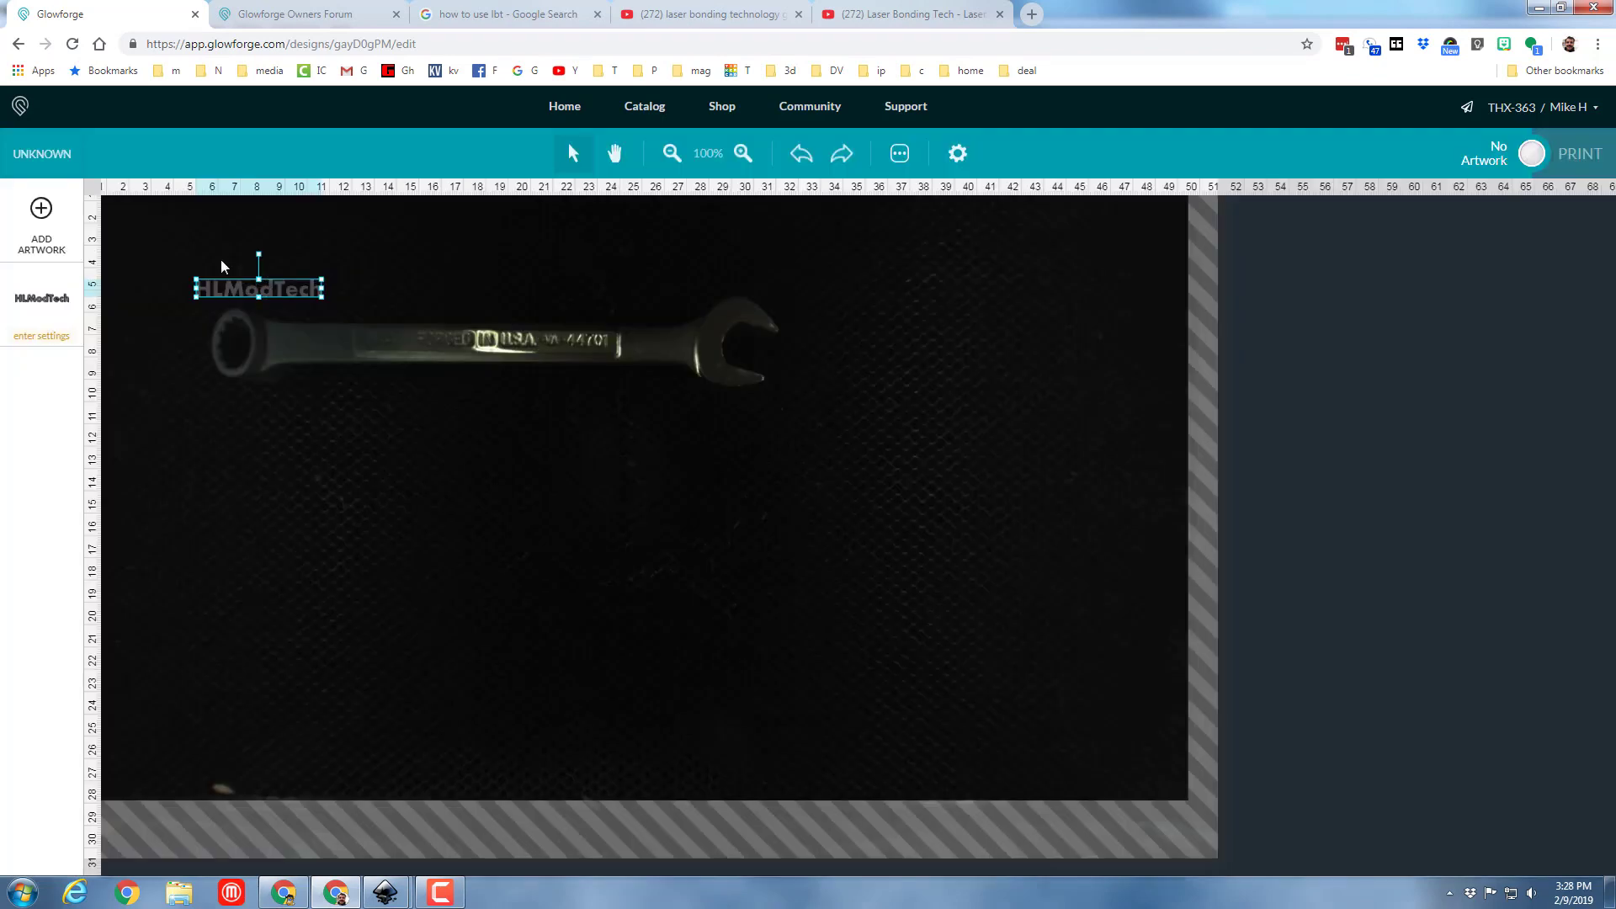
{"action": "left_click", "coordinate": [572, 153]}
{"action": "left_click", "coordinate": [255, 287]}
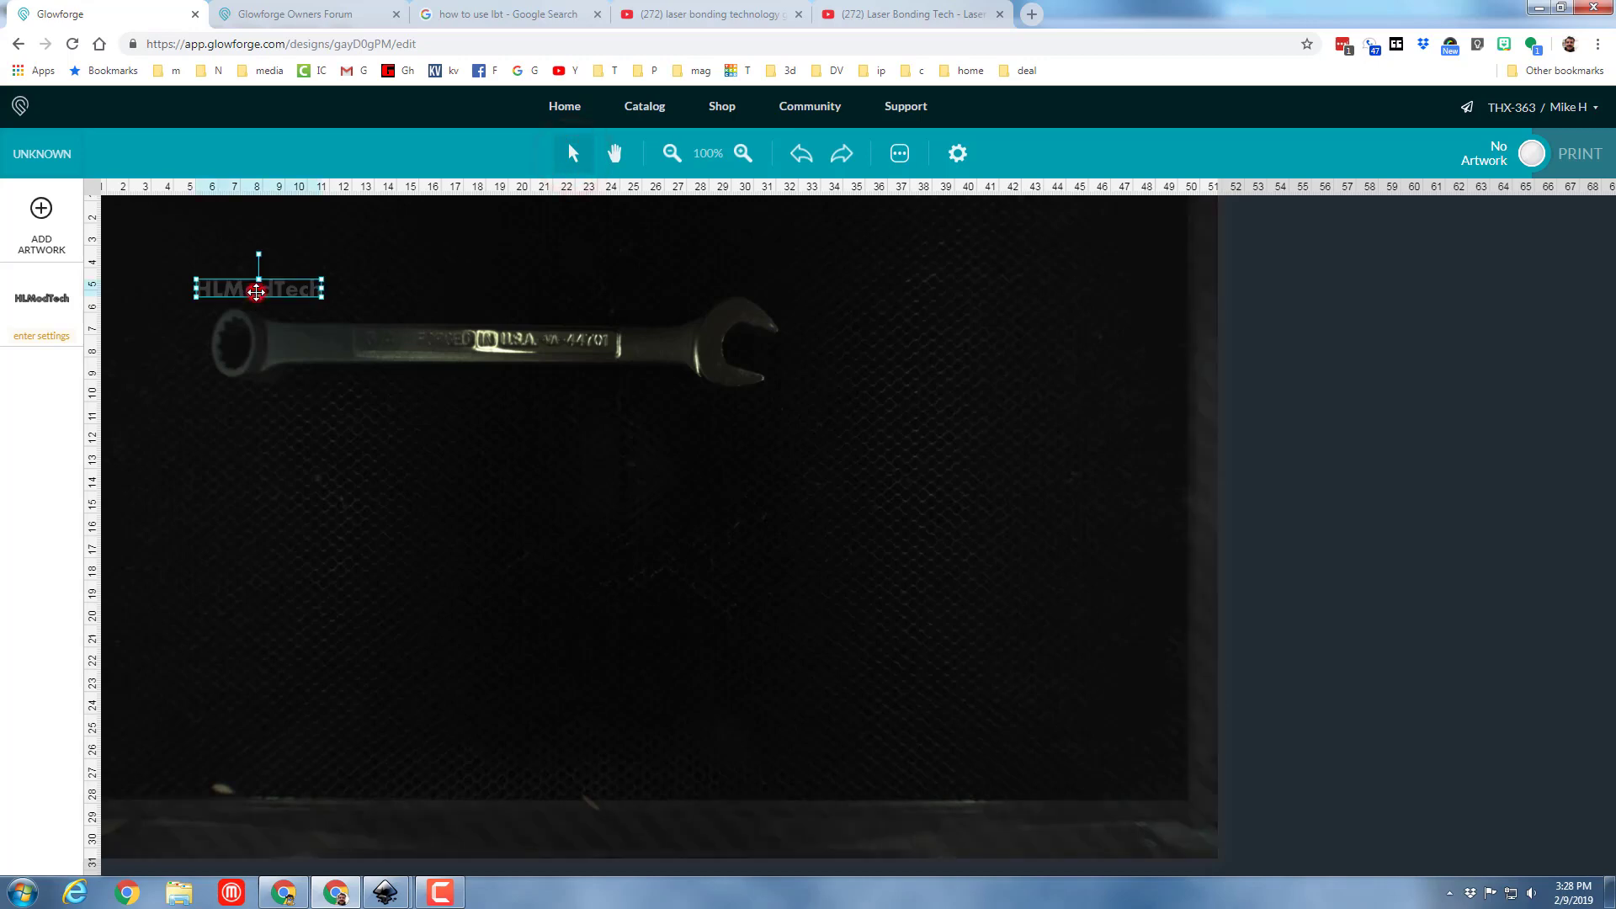
{"action": "left_click_drag", "start_coordinate": [260, 301], "coordinate": [316, 366]}
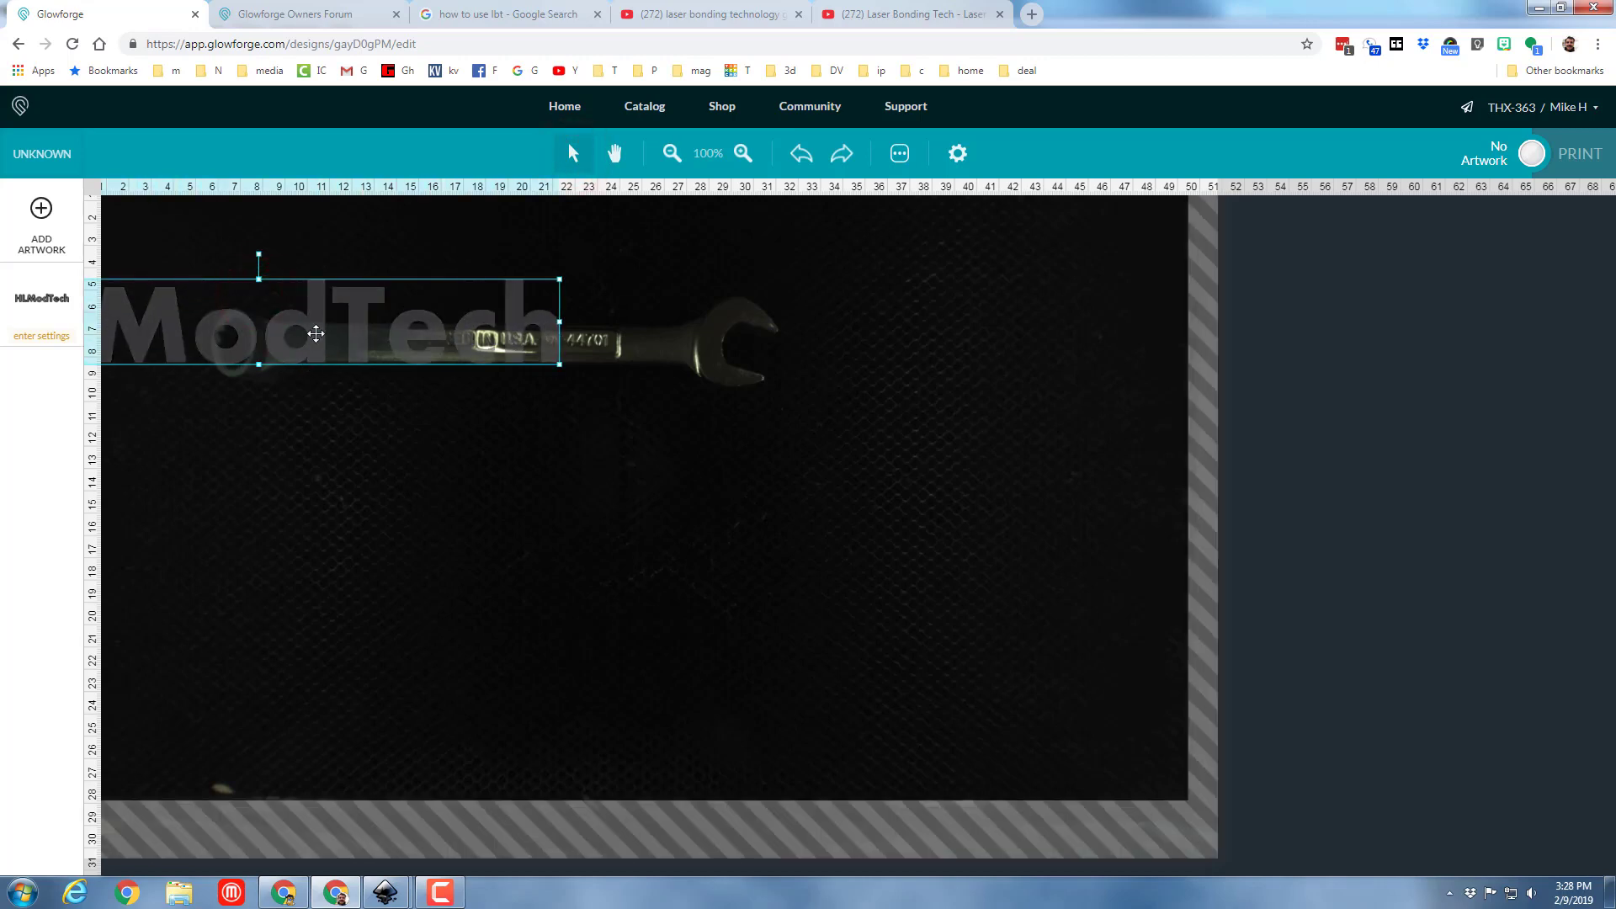
{"action": "key", "text": "ctrl+z"}
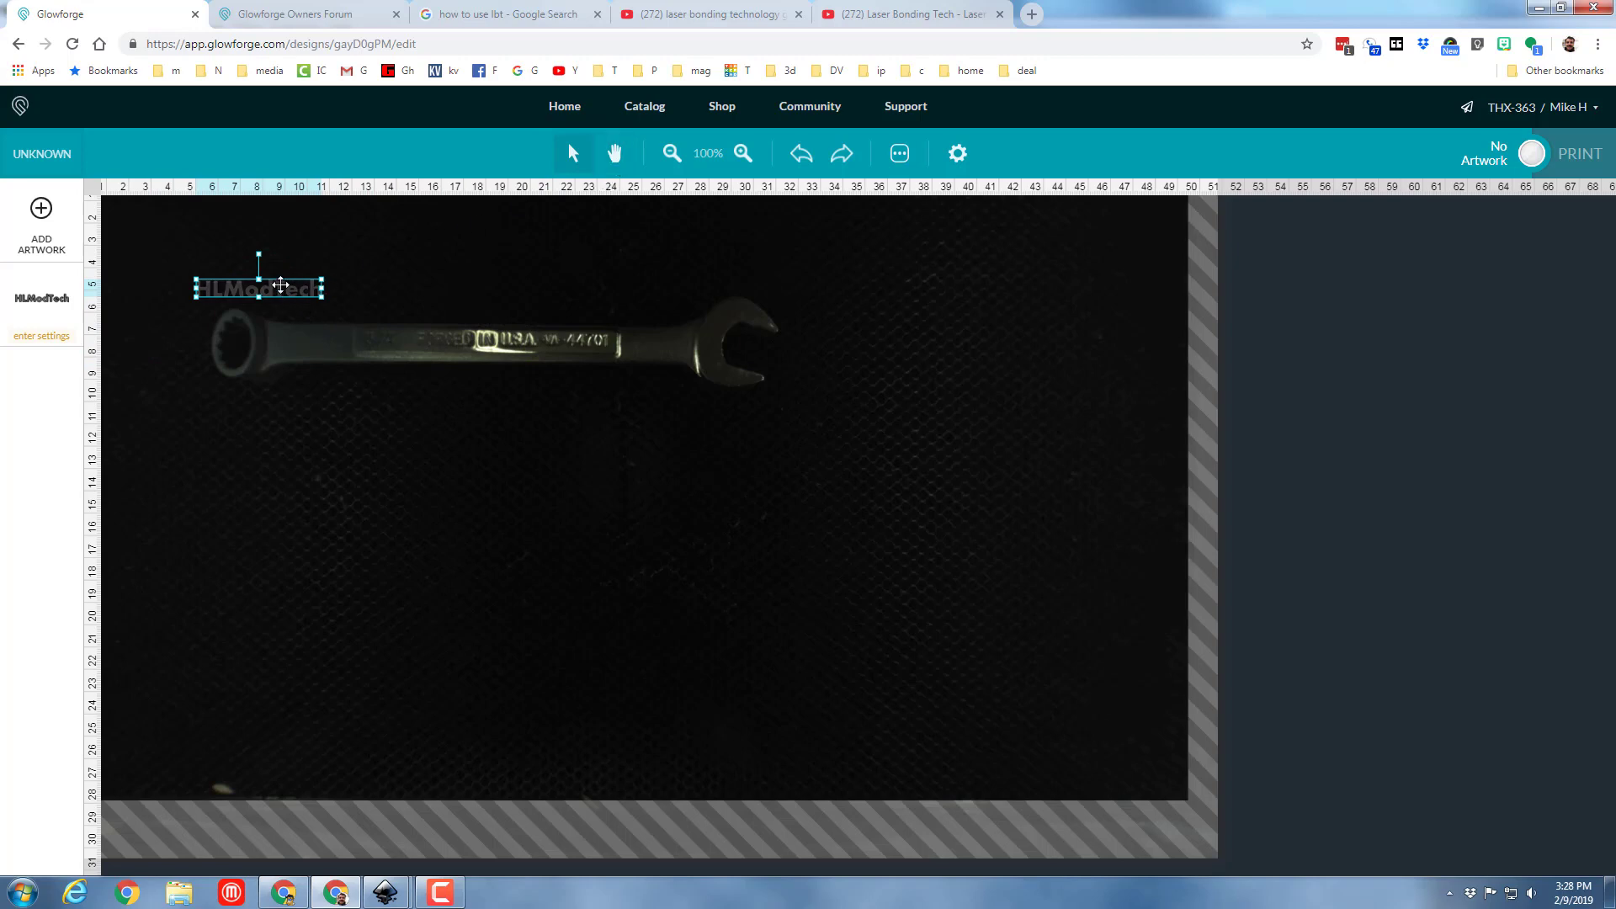
Shrink the HLModTech lettering to about 3 cm wide and place it on the wrench handle just beside the box end.
{"action": "left_click_drag", "start_coordinate": [280, 286], "coordinate": [337, 352]}
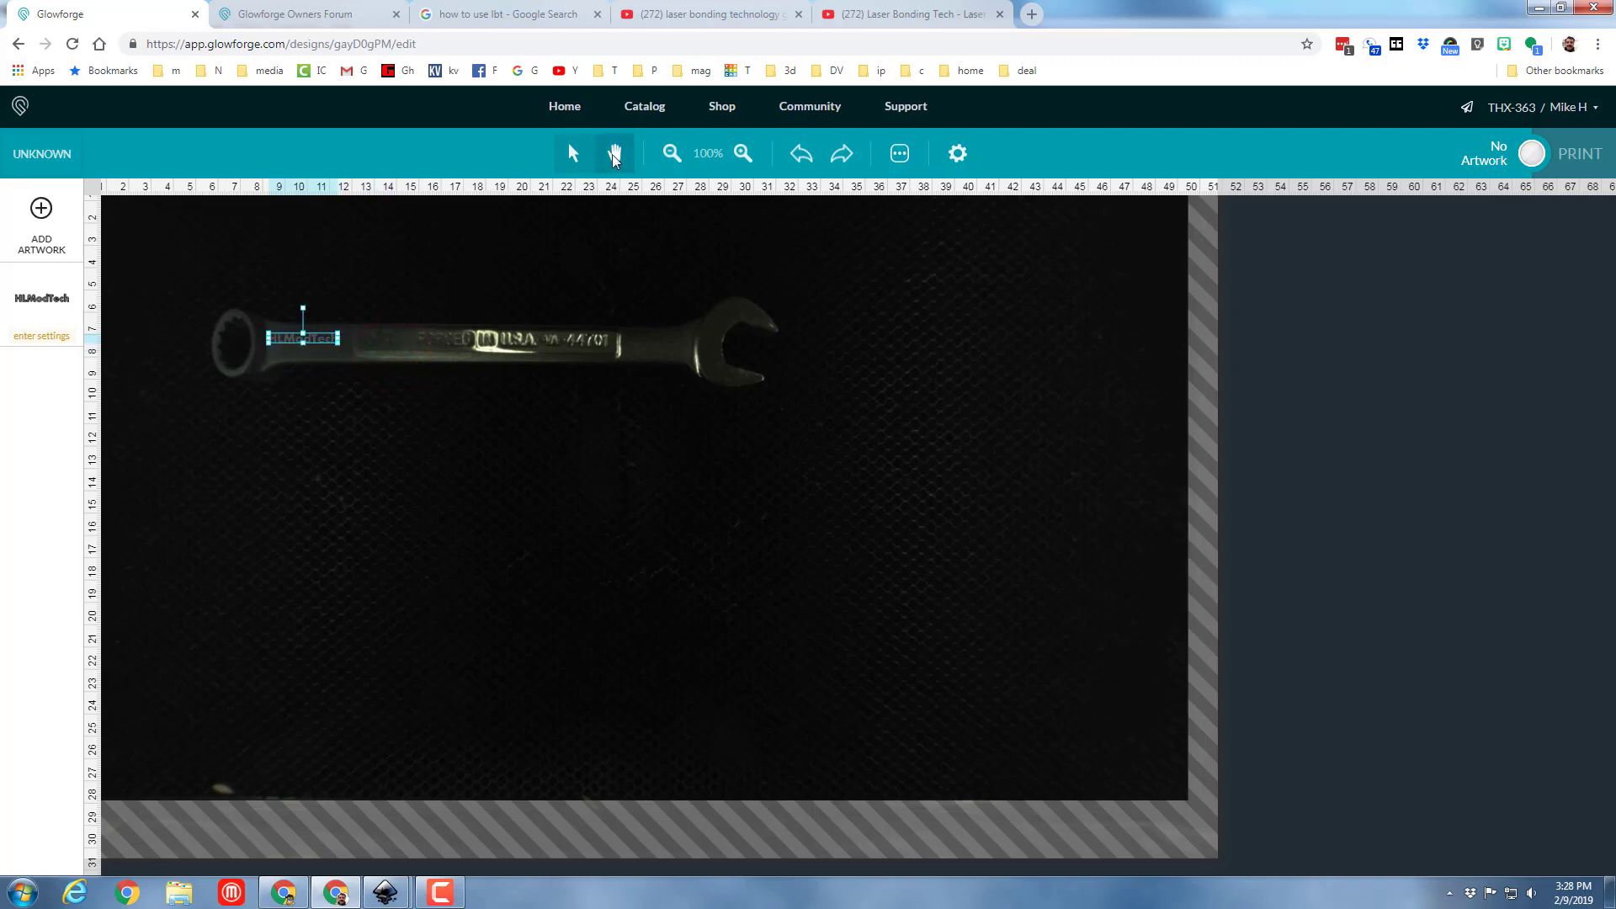
{"action": "left_click", "coordinate": [743, 152]}
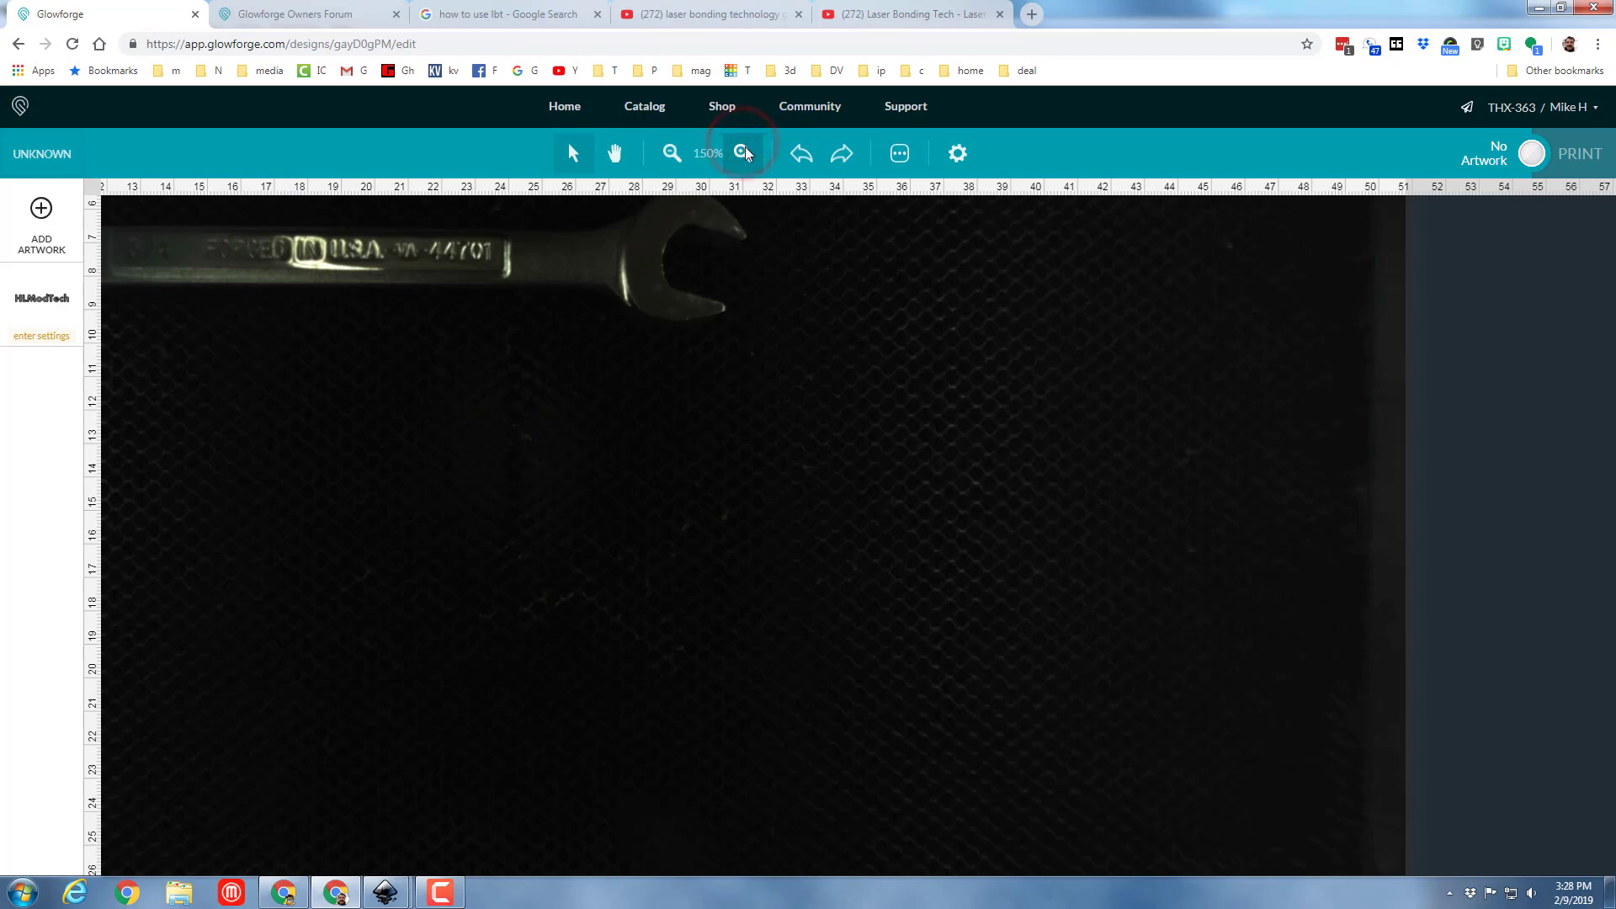
{"action": "left_click", "coordinate": [614, 152]}
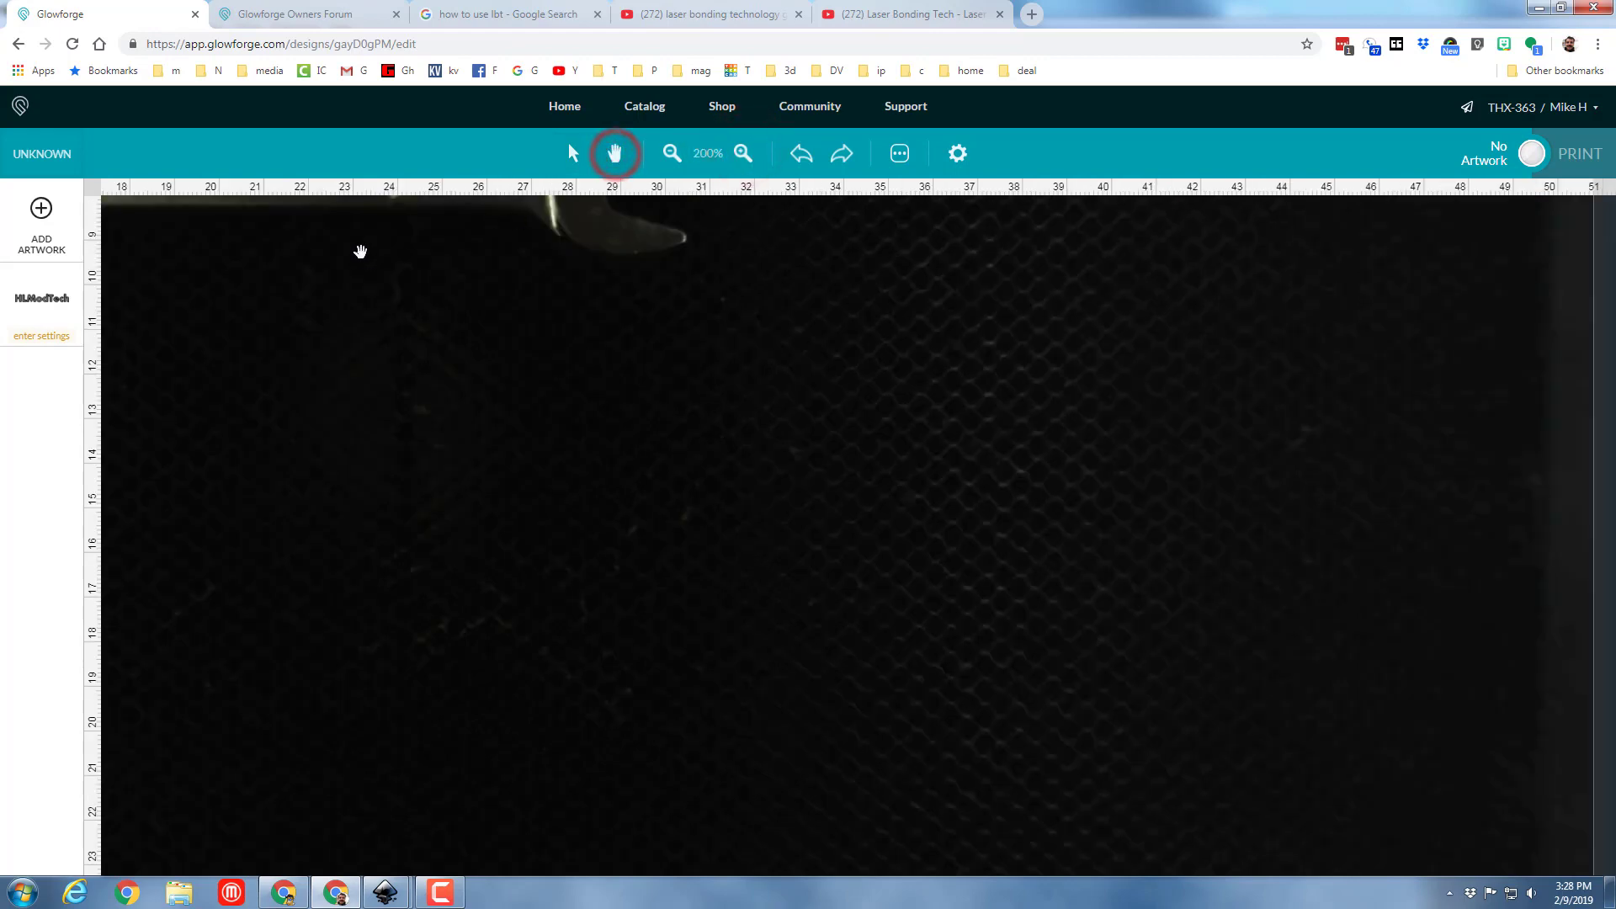
{"action": "left_click_drag", "start_coordinate": [356, 246], "coordinate": [390, 261]}
{"action": "left_click_drag", "start_coordinate": [550, 331], "coordinate": [981, 516]}
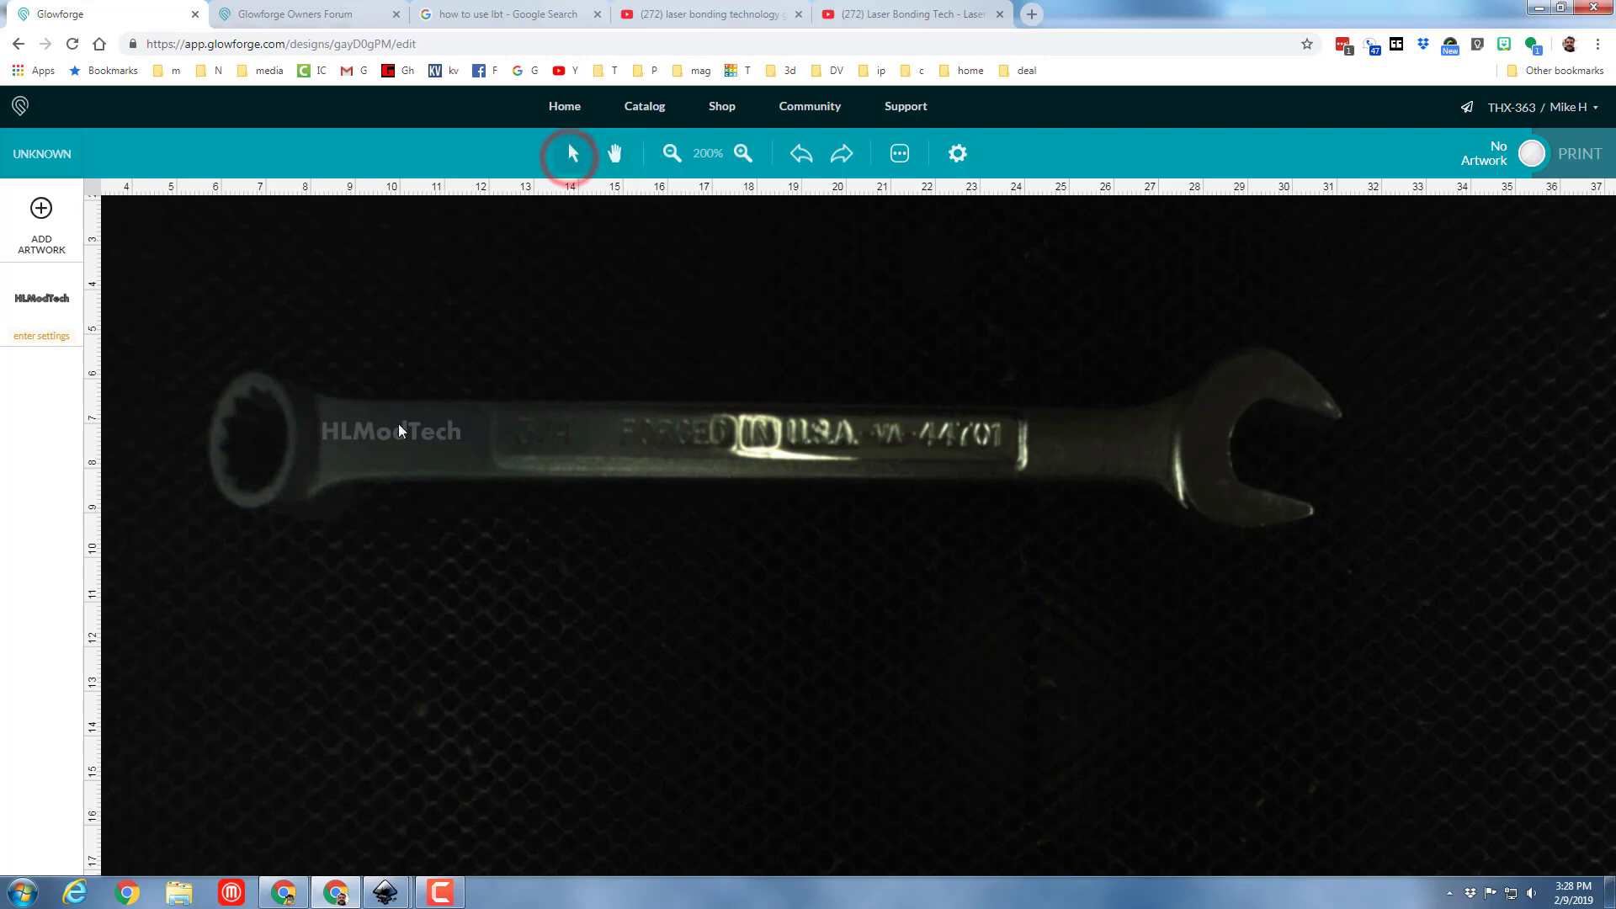
{"action": "left_click", "coordinate": [373, 433]}
{"action": "left_click_drag", "start_coordinate": [373, 432], "coordinate": [387, 441]}
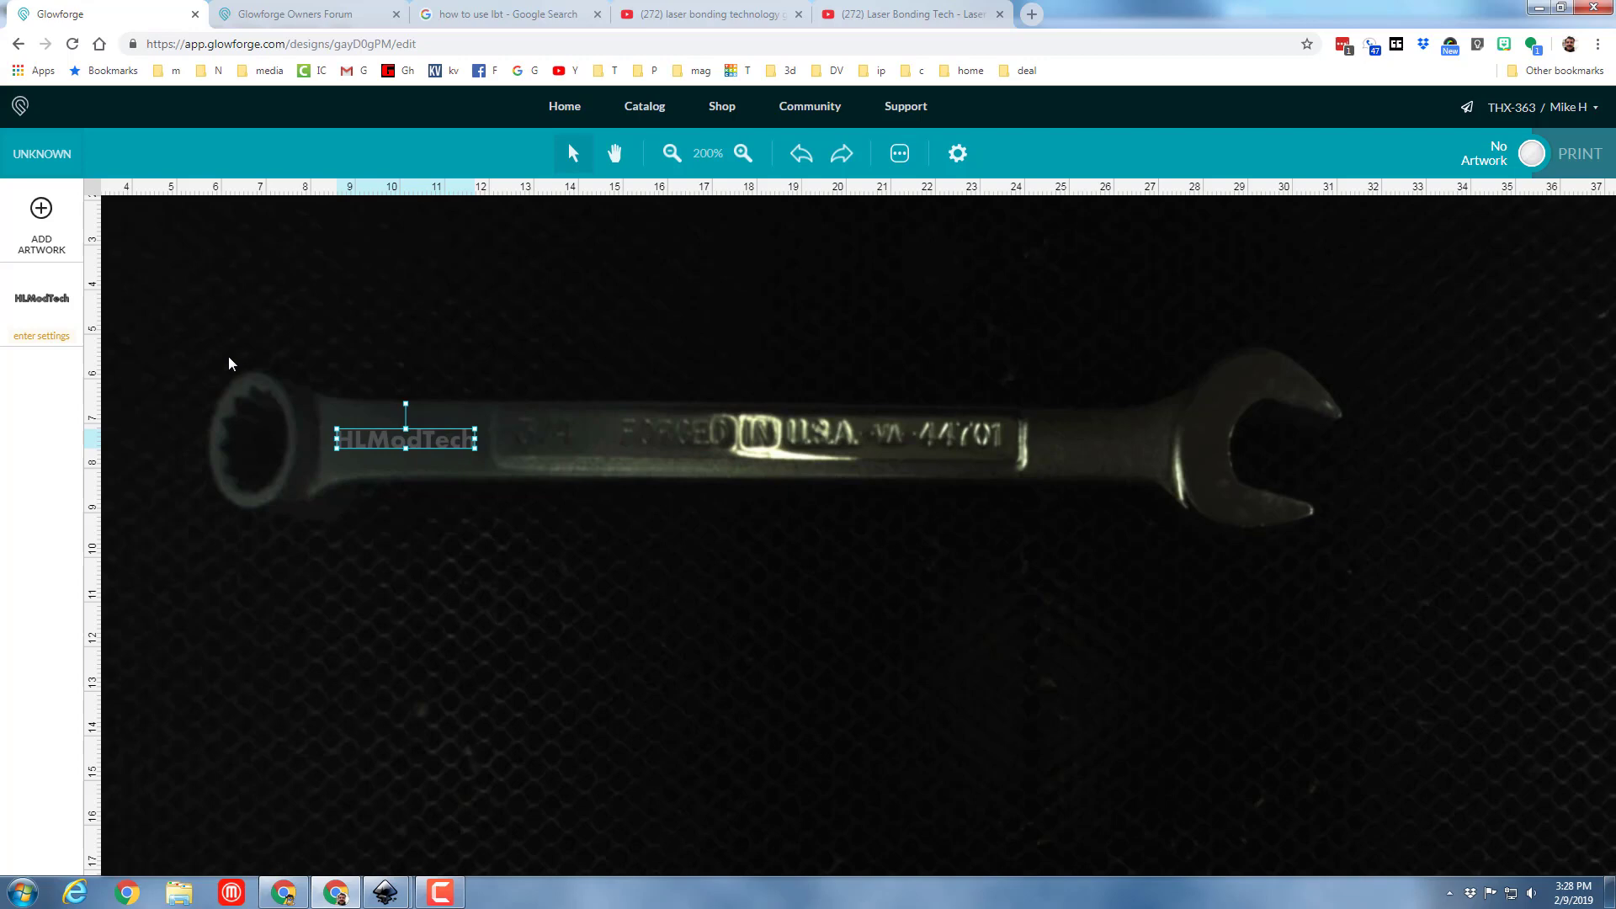
Give the HLModTech lettering manual engrave settings with speed 500 and precision power 100.
{"action": "left_click", "coordinate": [52, 336]}
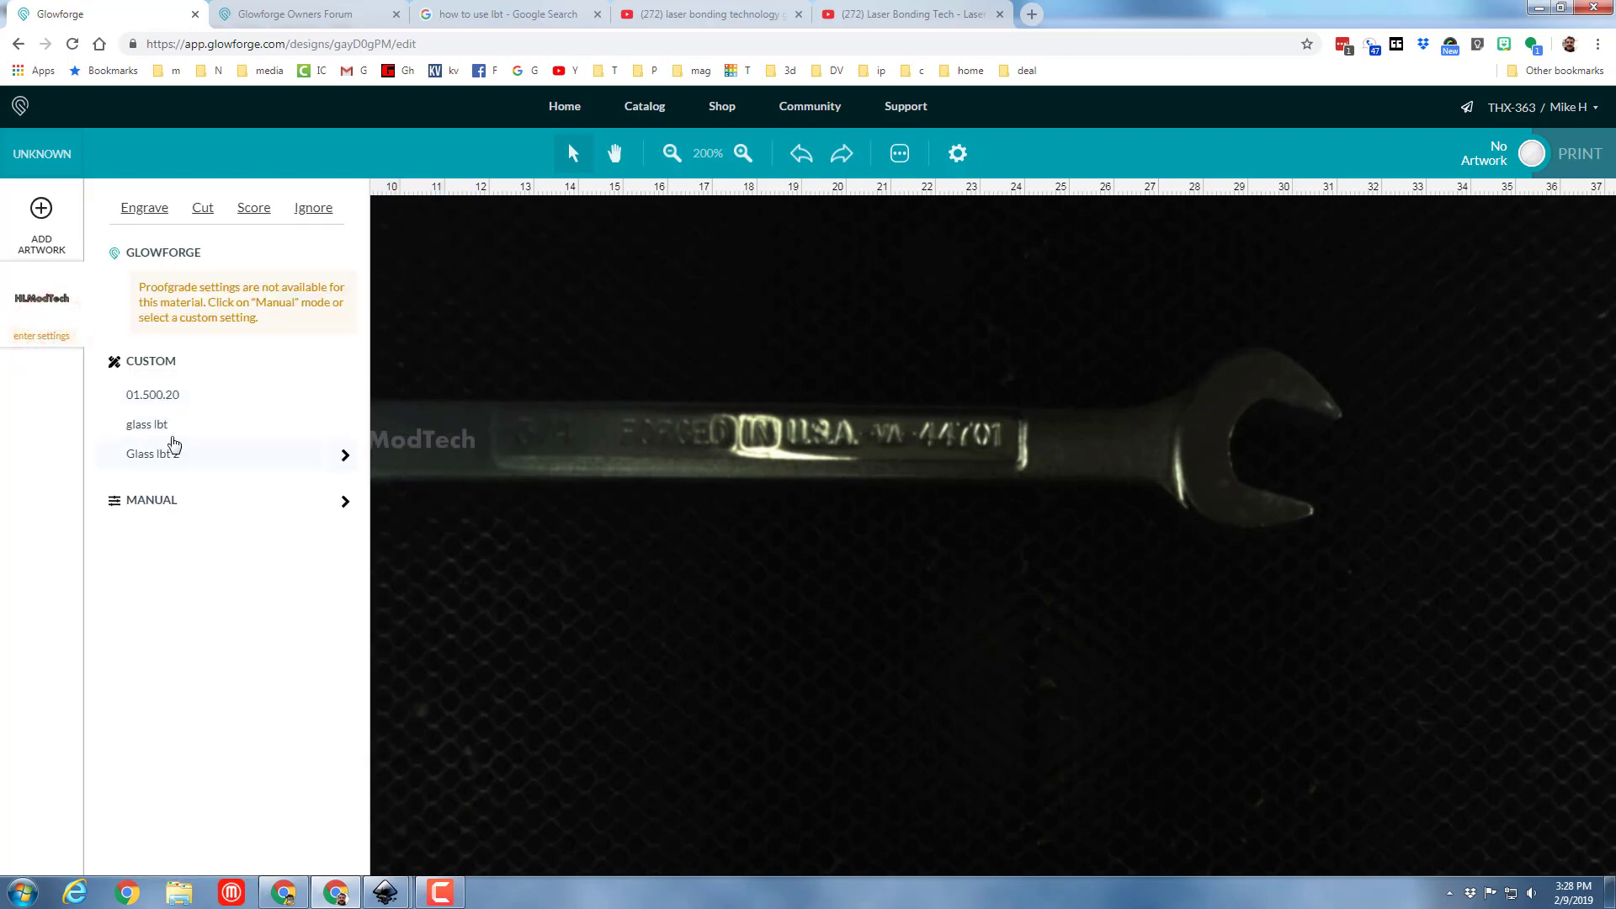
{"action": "left_click", "coordinate": [150, 501]}
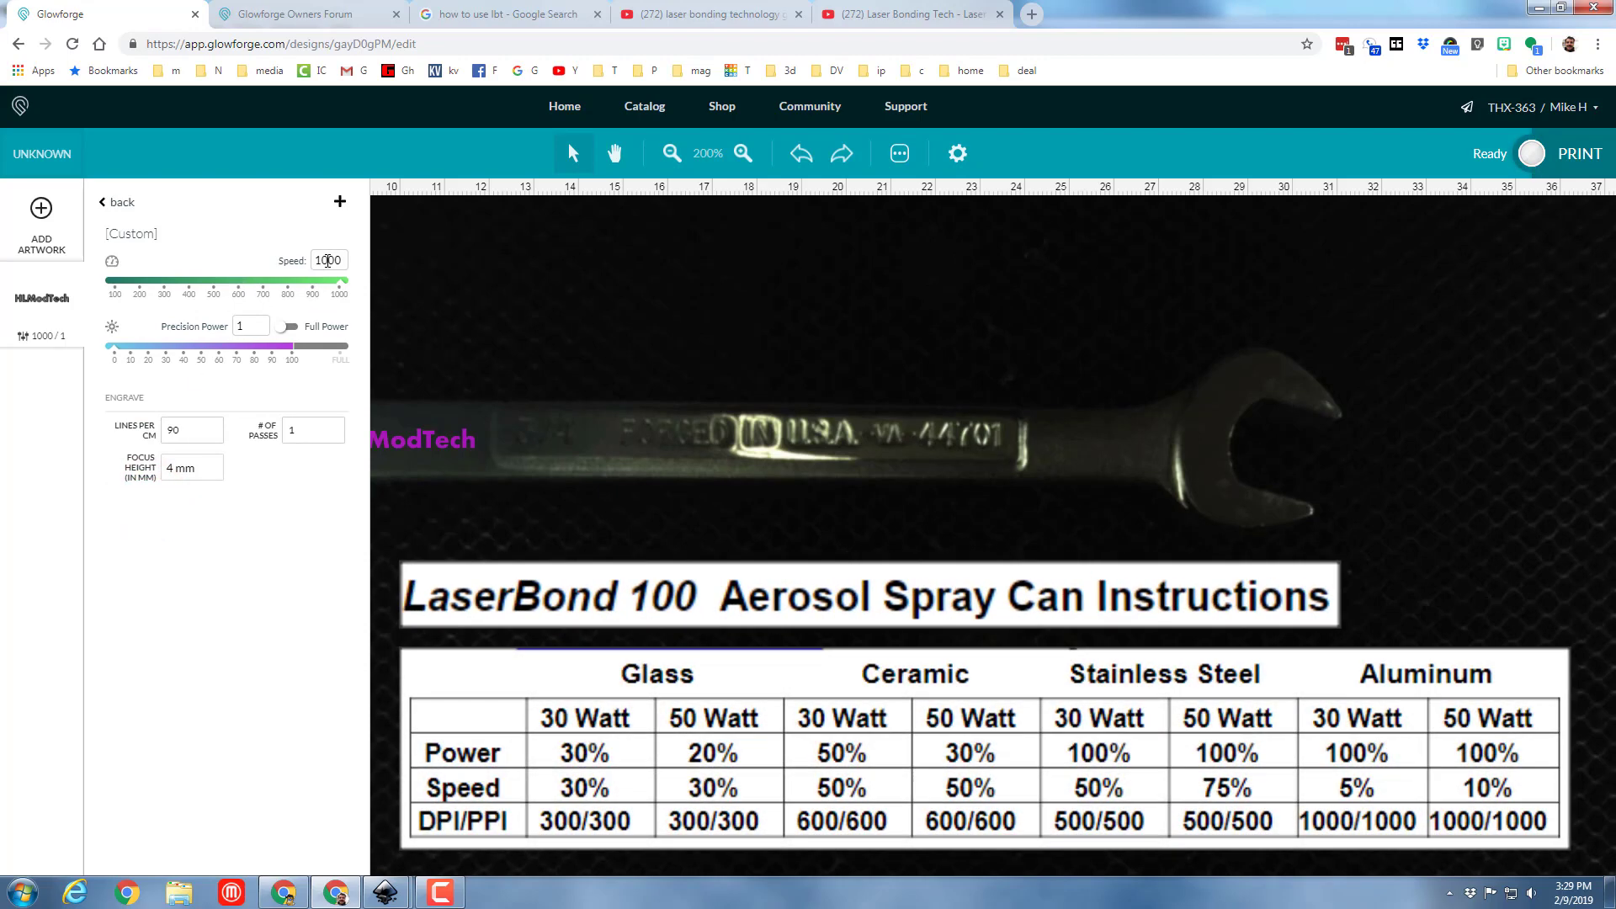
{"action": "left_click_drag", "start_coordinate": [329, 260], "coordinate": [305, 268]}
{"action": "type", "text": "5"}
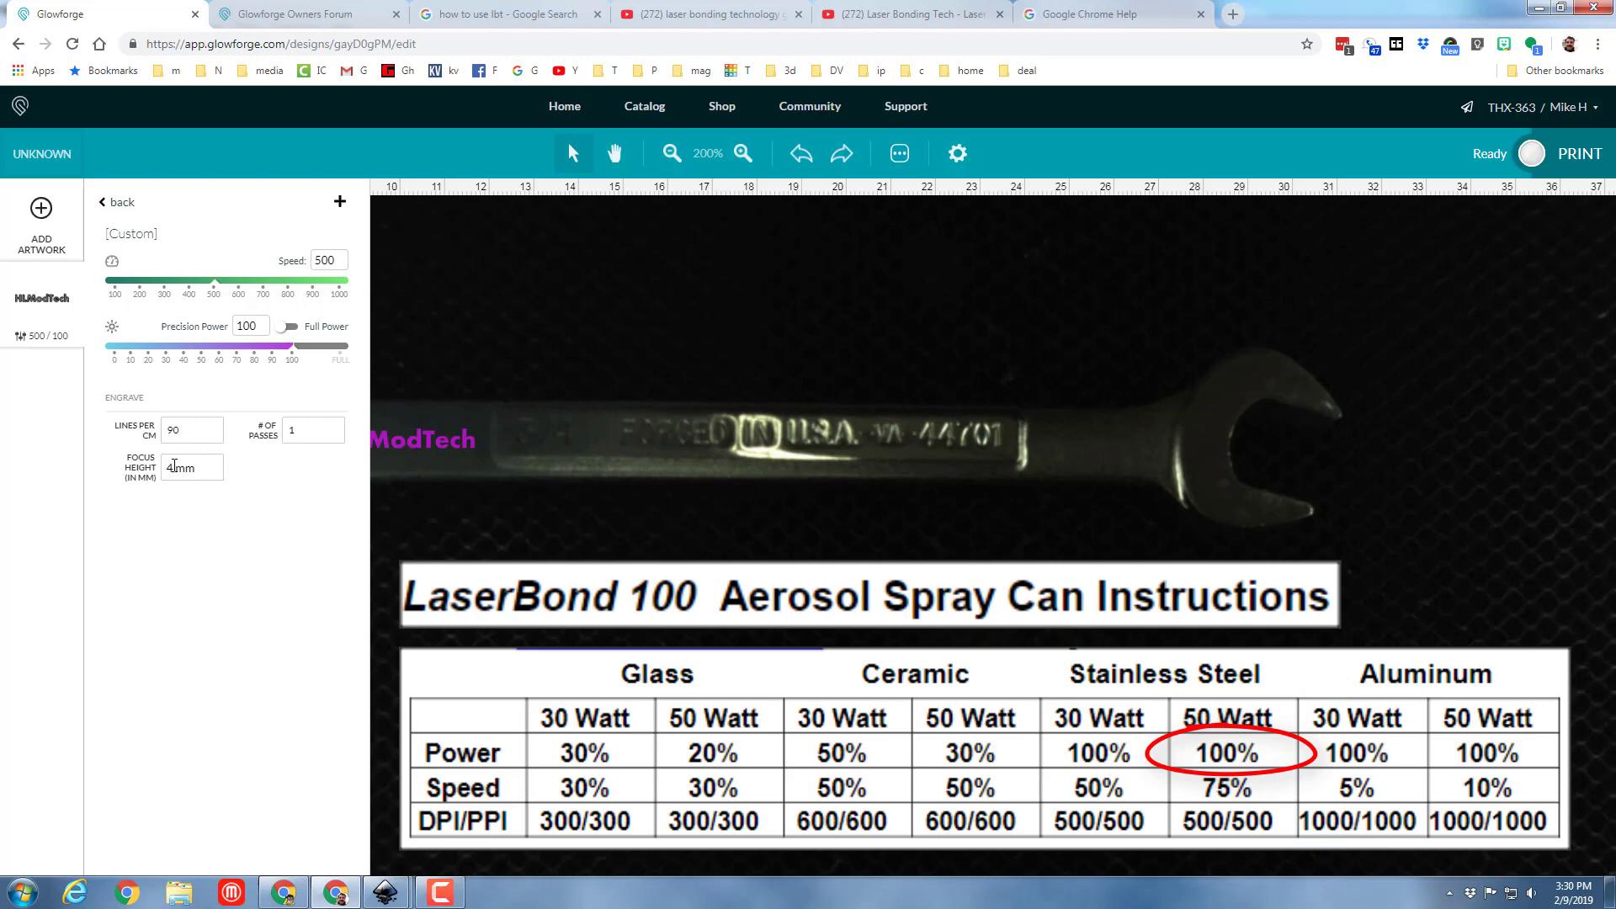
Set the engraving's focus height to 10 mm and its resolution to 535 lines per cm.
{"action": "double_click", "coordinate": [172, 467]}
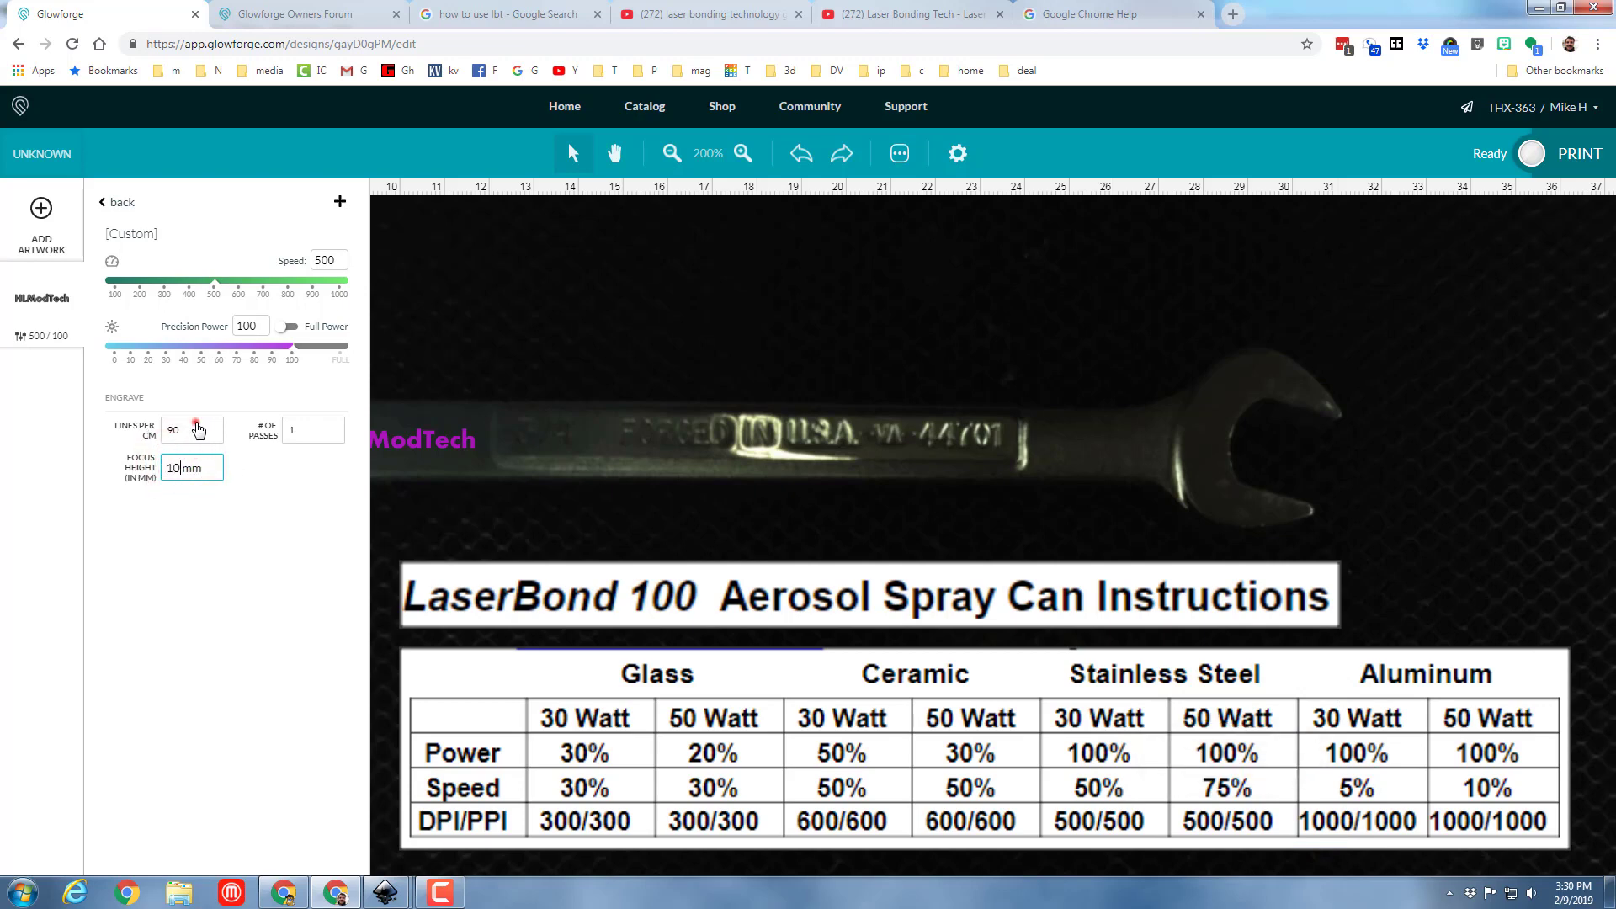
{"action": "left_click", "coordinate": [197, 430]}
{"action": "left_click_drag", "start_coordinate": [218, 491], "coordinate": [217, 524]}
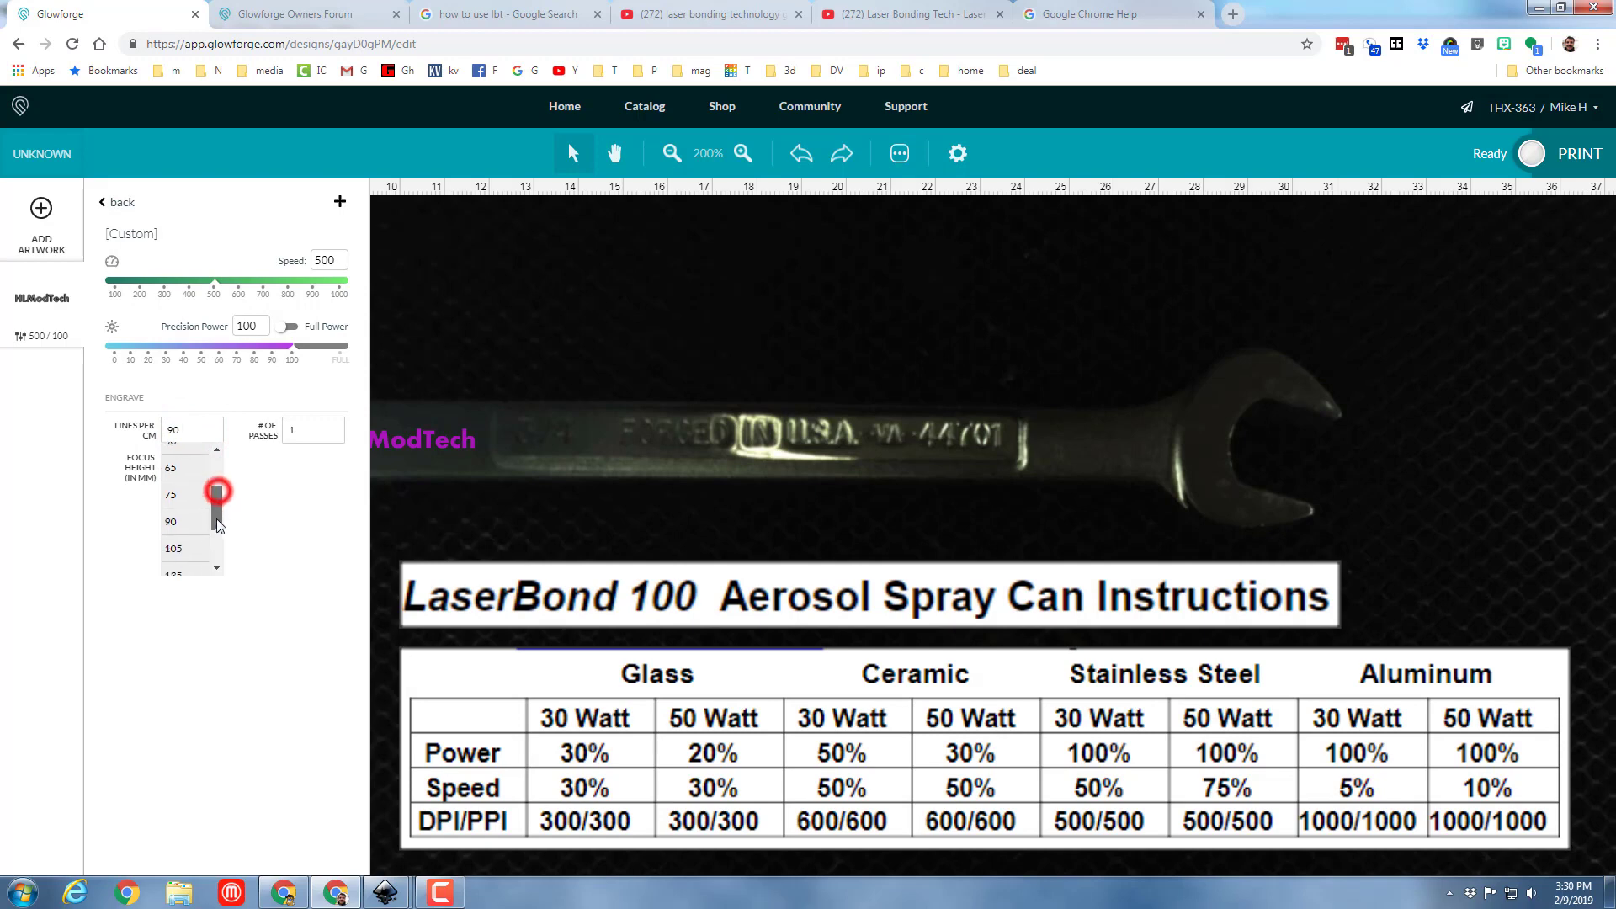
{"action": "left_click", "coordinate": [170, 560]}
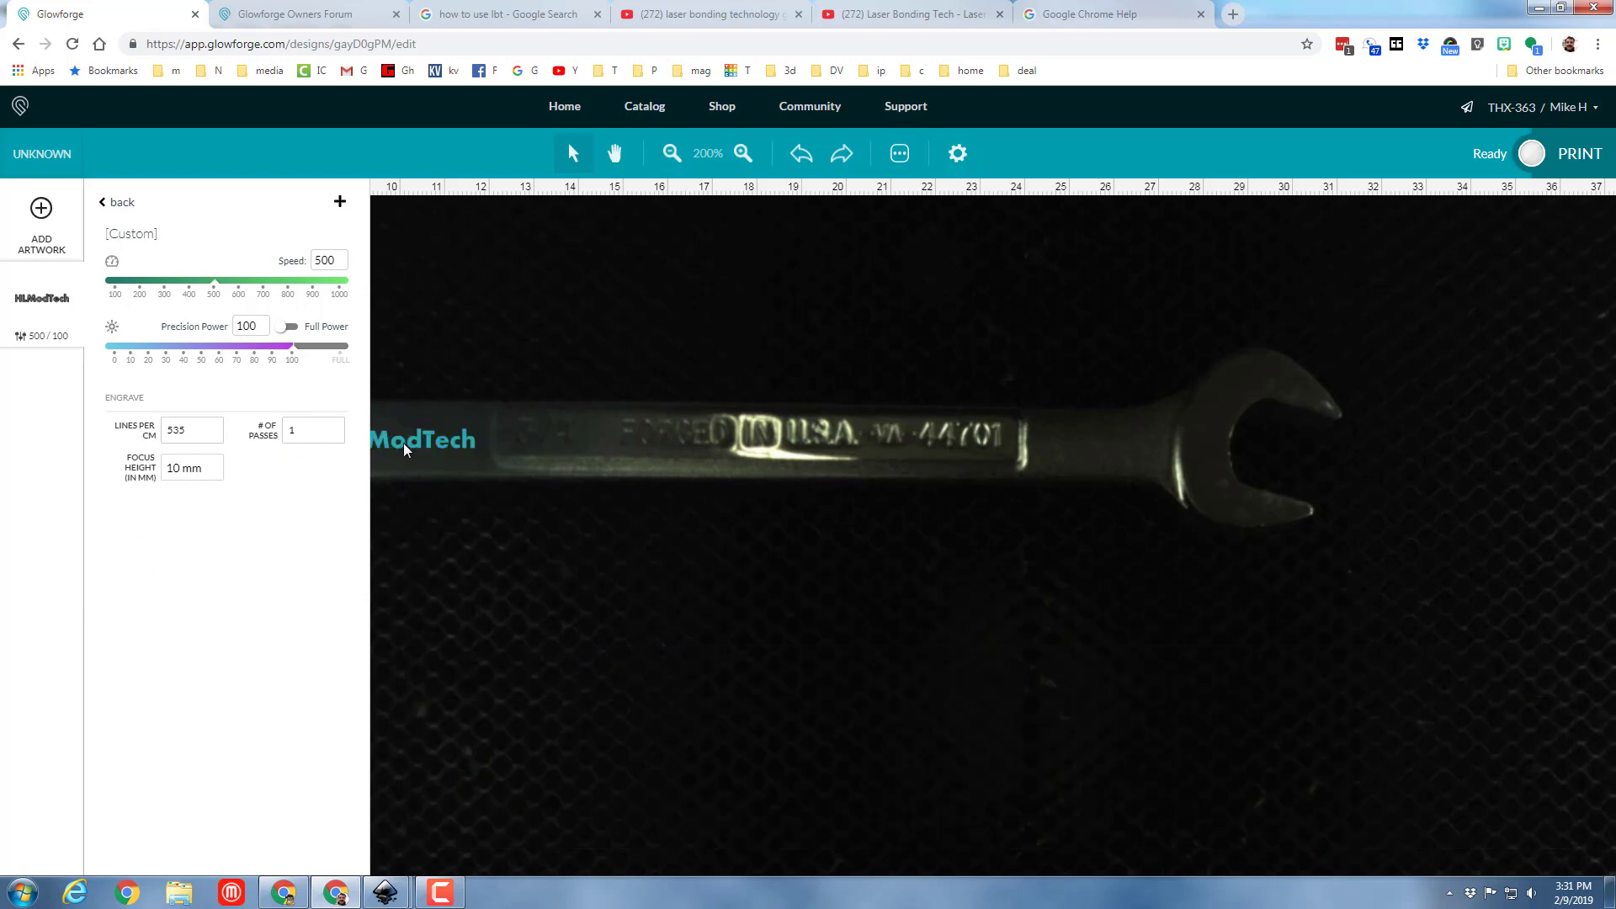
{"action": "left_click", "coordinate": [455, 318]}
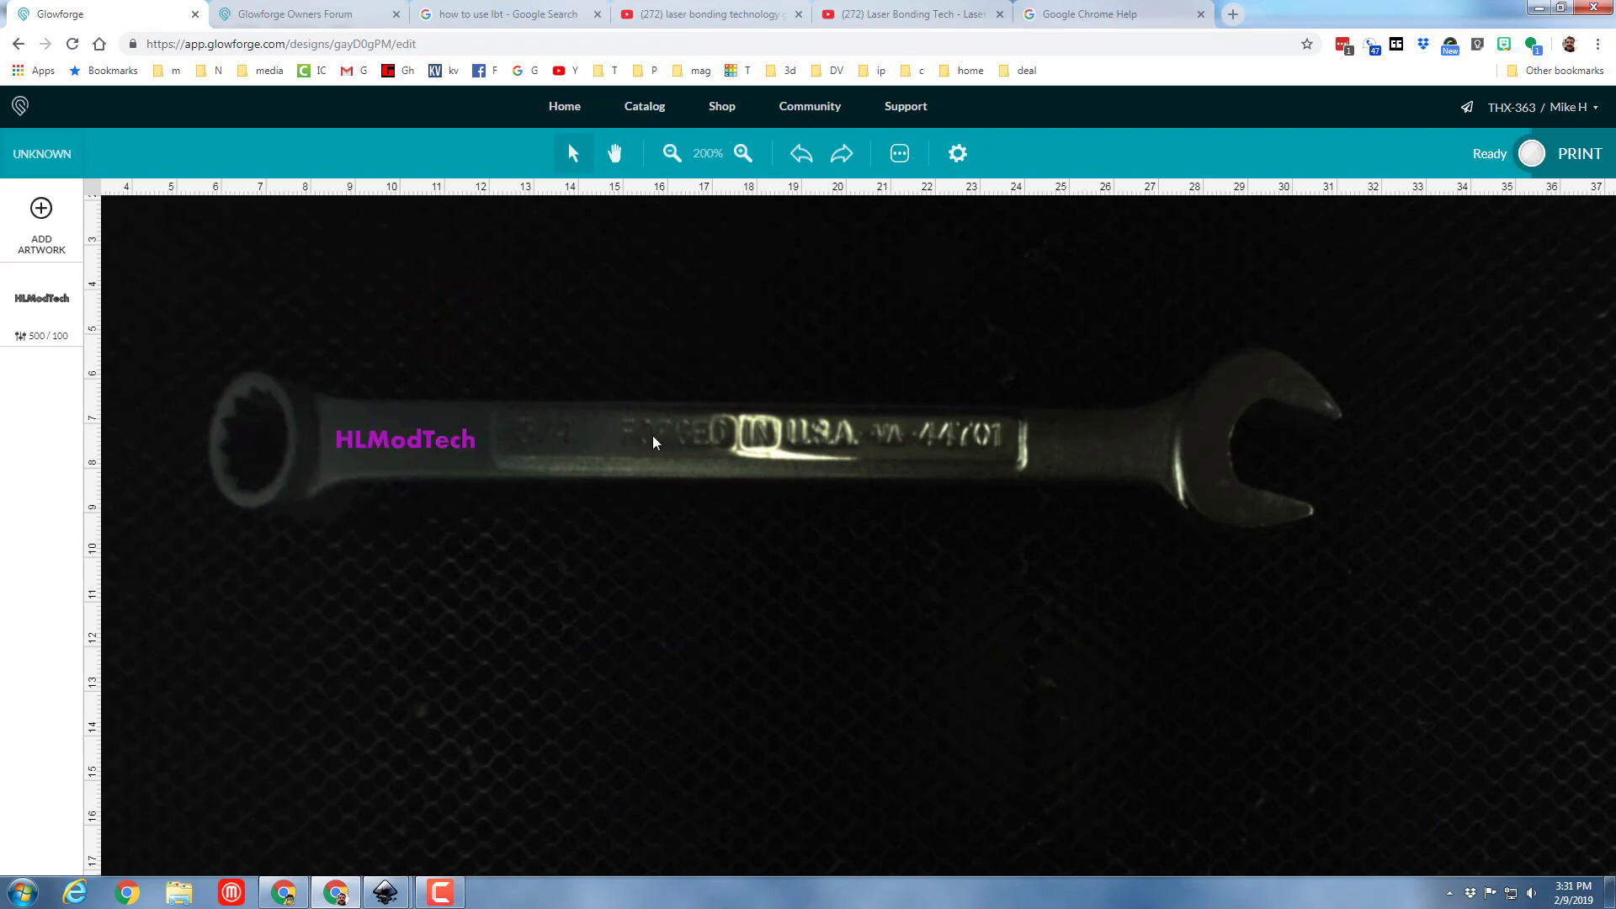
Nudge the HLModTech lettering slightly toward the wrench's box end and send the design to print.
{"action": "left_click", "coordinate": [381, 439]}
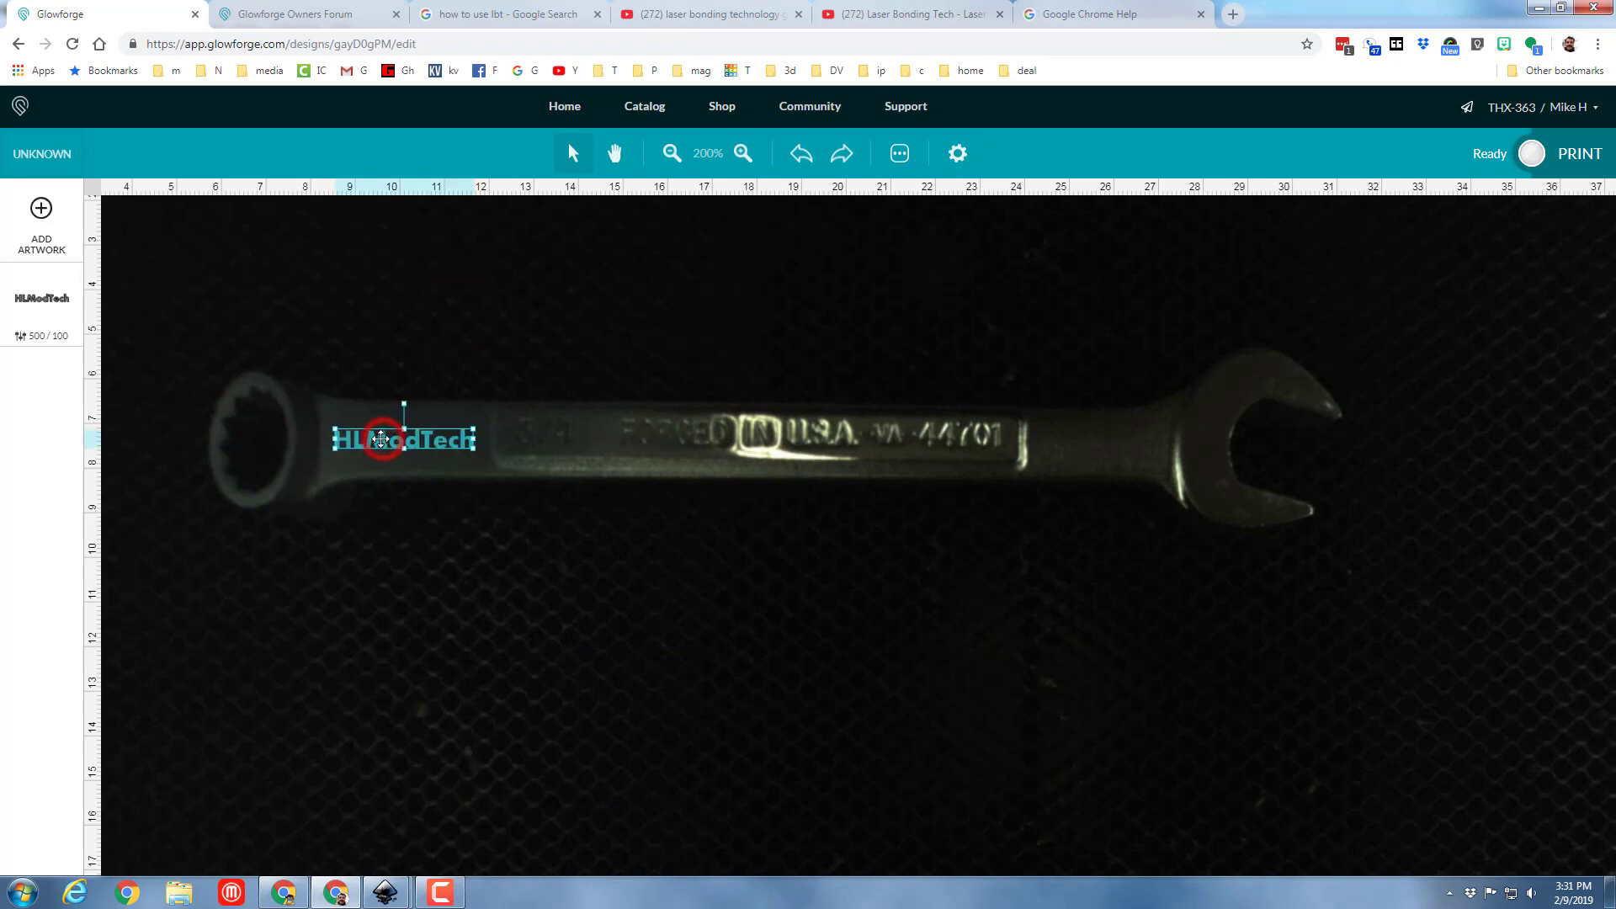
{"action": "left_click", "coordinate": [488, 363]}
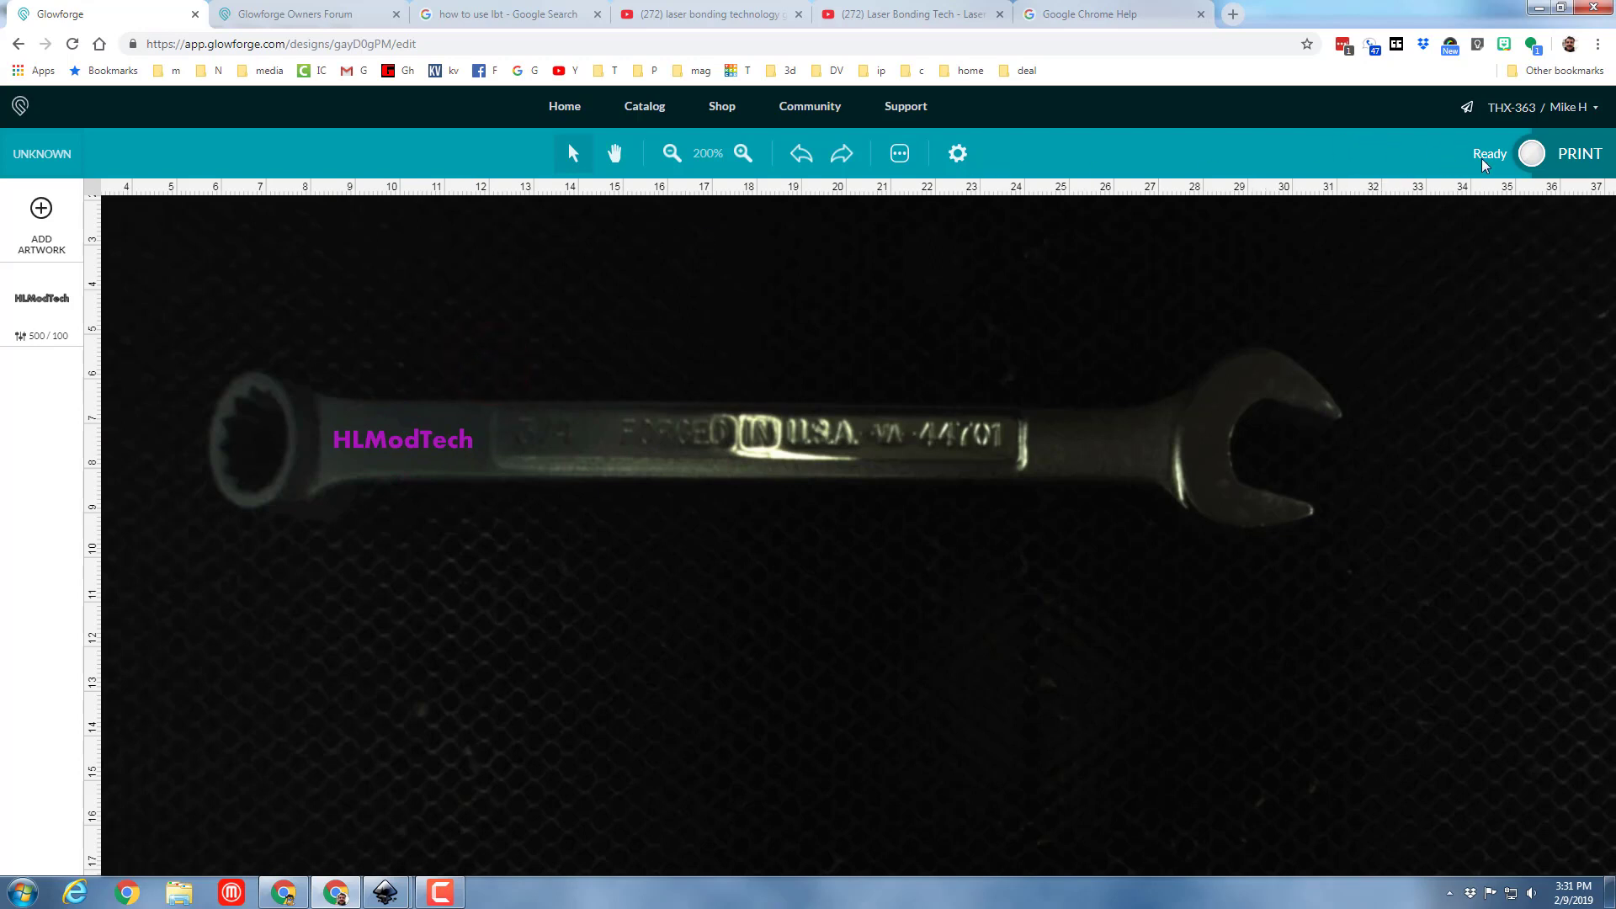
{"action": "left_click", "coordinate": [1530, 152]}
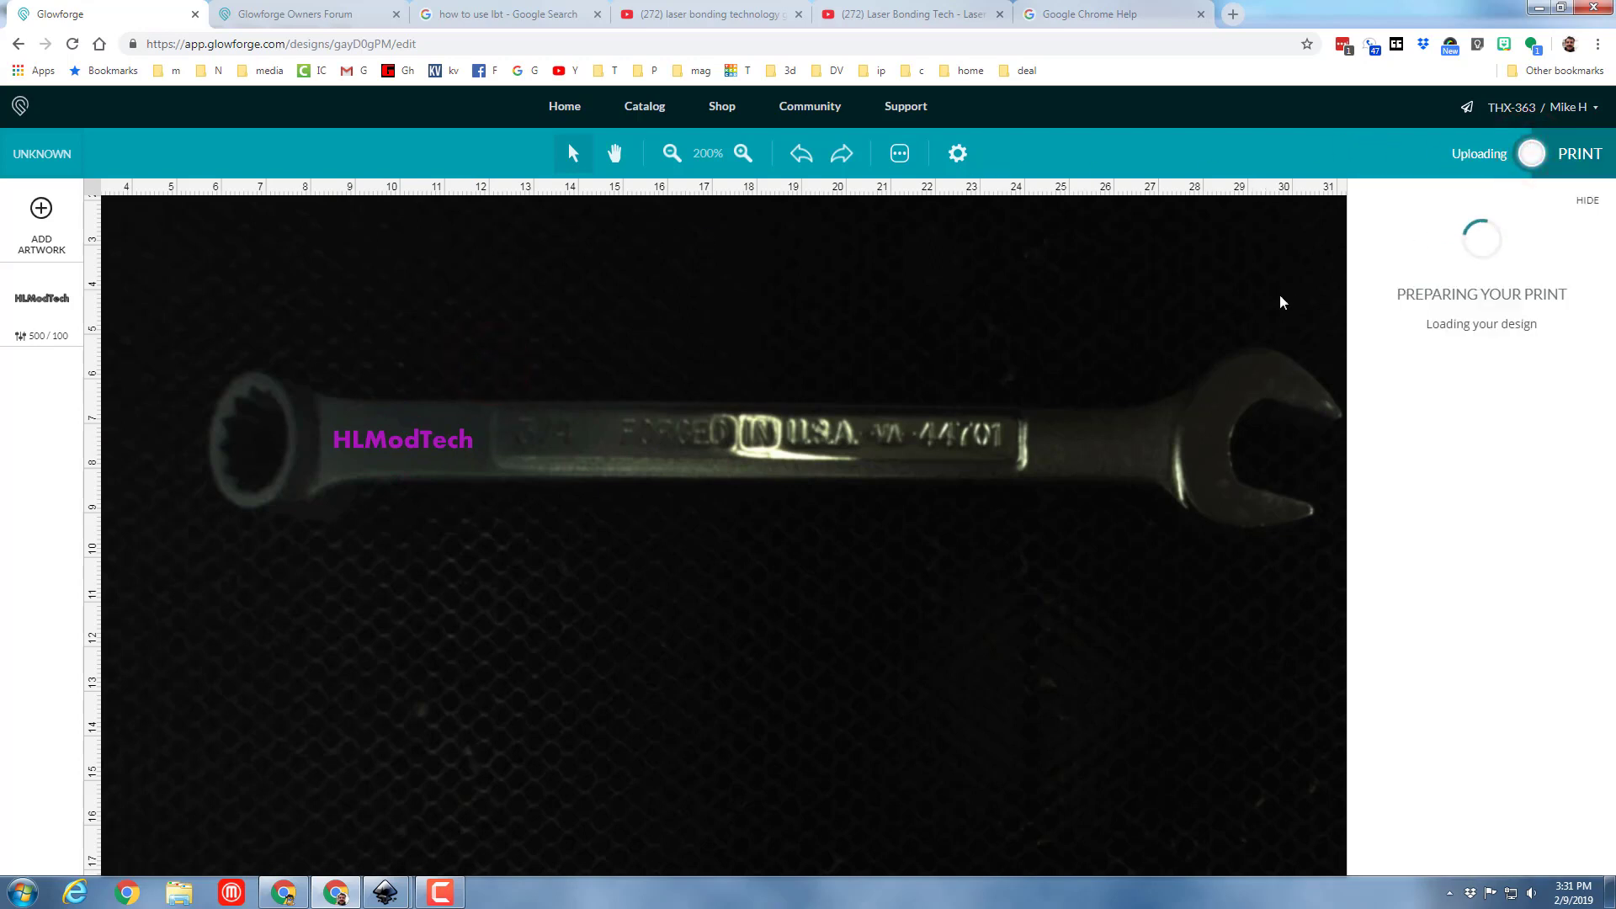